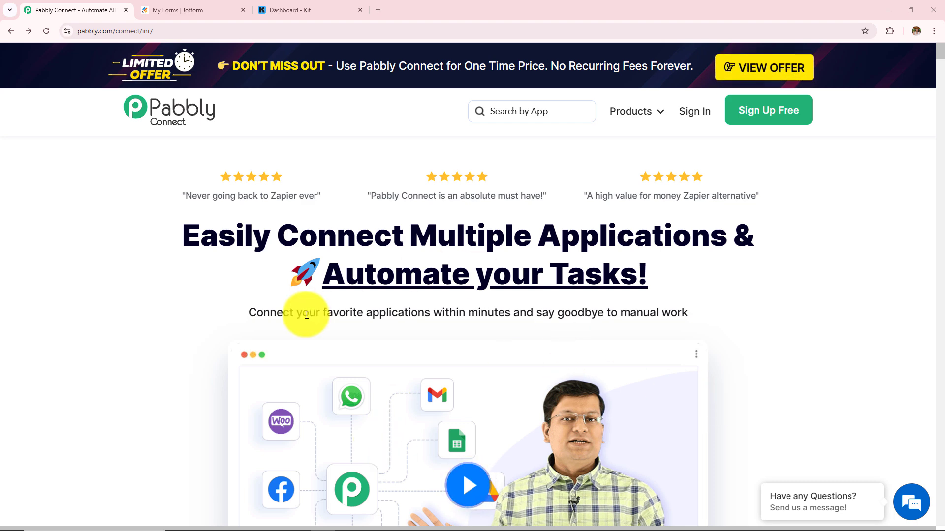
- Sign in to Pabbly and open Pabbly Connect from the list of Pabbly apps
left_click(164, 32)
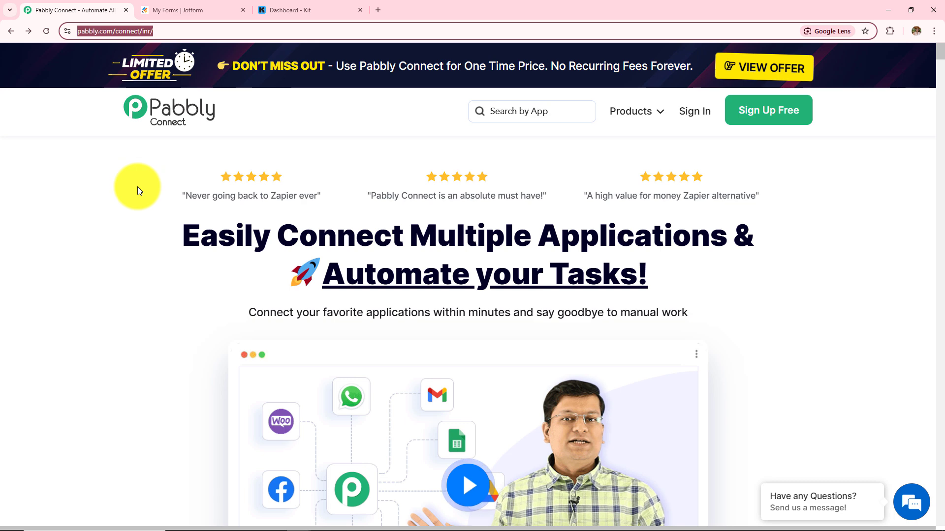
left_click(137, 202)
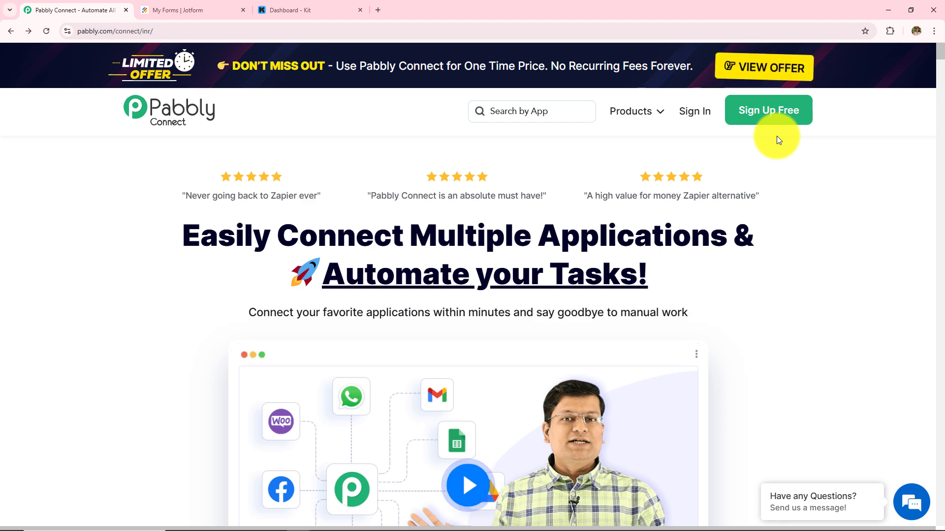
left_click(705, 125)
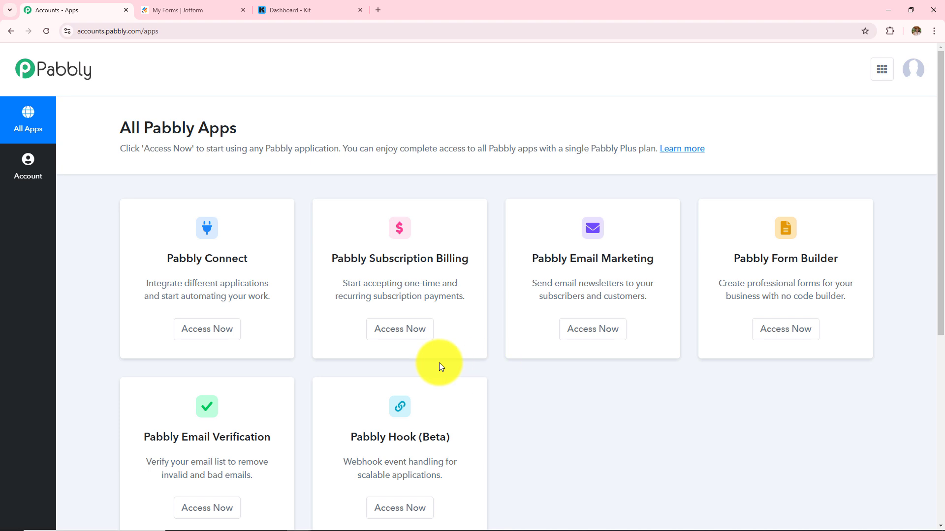
scroll(403, 396, "down", 2)
scroll(404, 399, "up", 2)
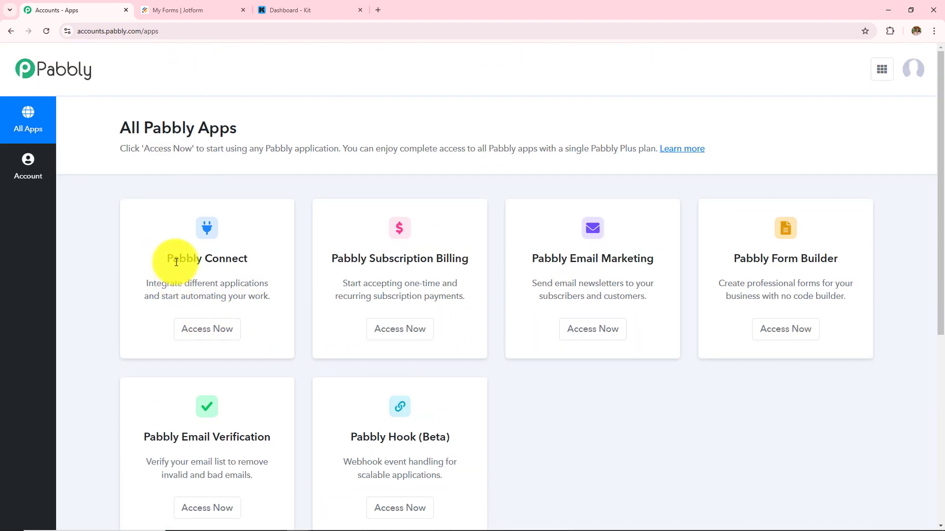
left_click(205, 333)
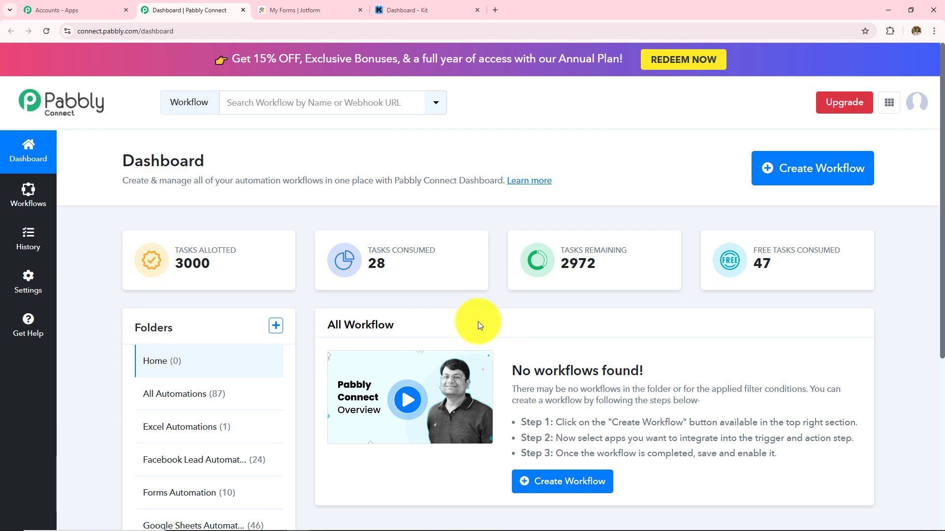
- Examine the All Workflow and Folders sections on the Pabbly Connect dashboard
scroll(477, 322, "down", 2)
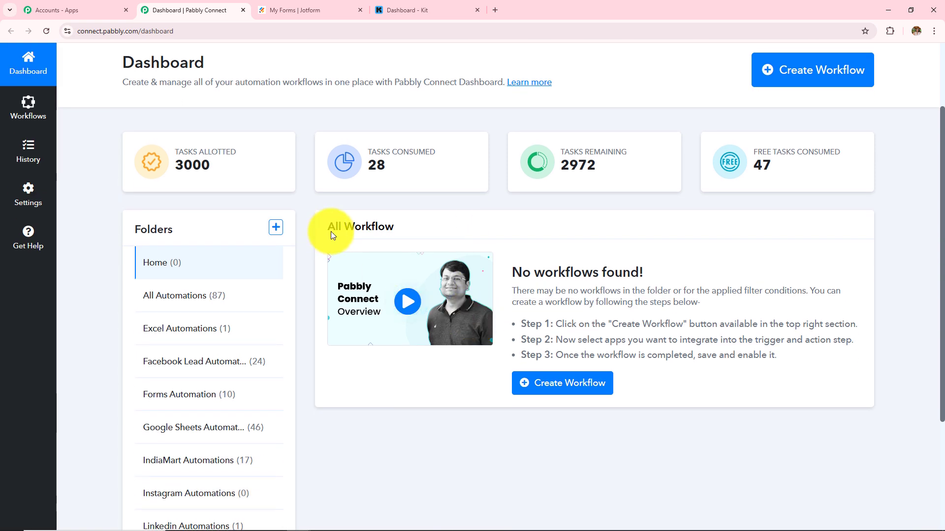
left_click_drag(323, 232, 395, 228)
left_click(562, 240)
scroll(562, 240, "up", 2)
scroll(553, 243, "down", 2)
left_click_drag(133, 230, 186, 231)
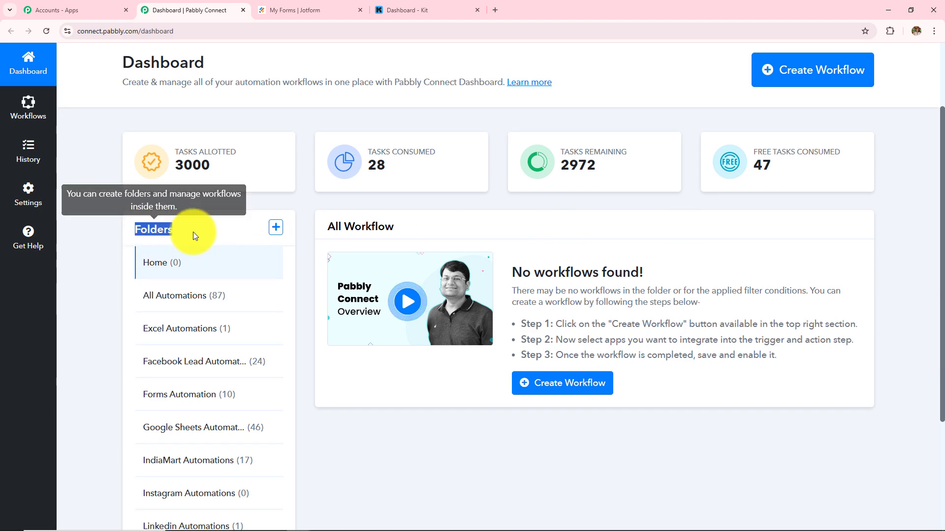
scroll(211, 237, "down", 1)
scroll(211, 237, "up", 3)
left_click(589, 206)
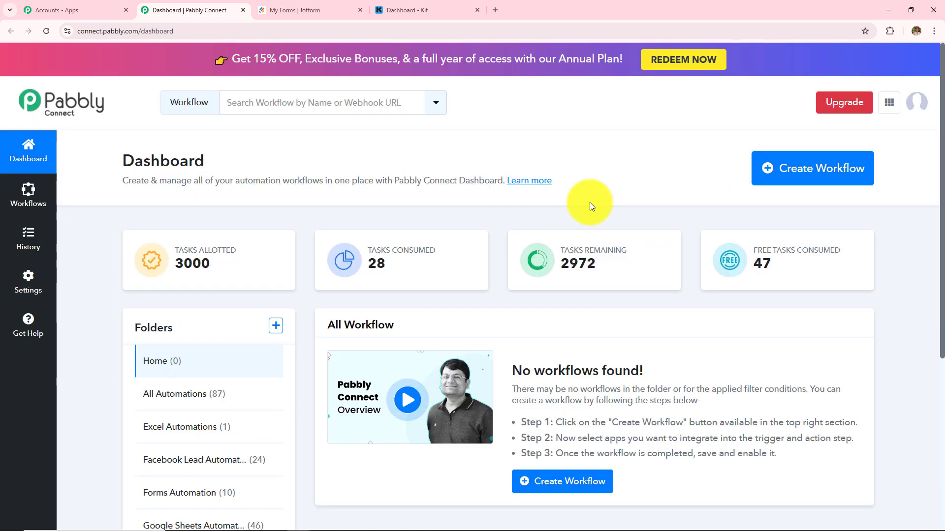
left_click(273, 325)
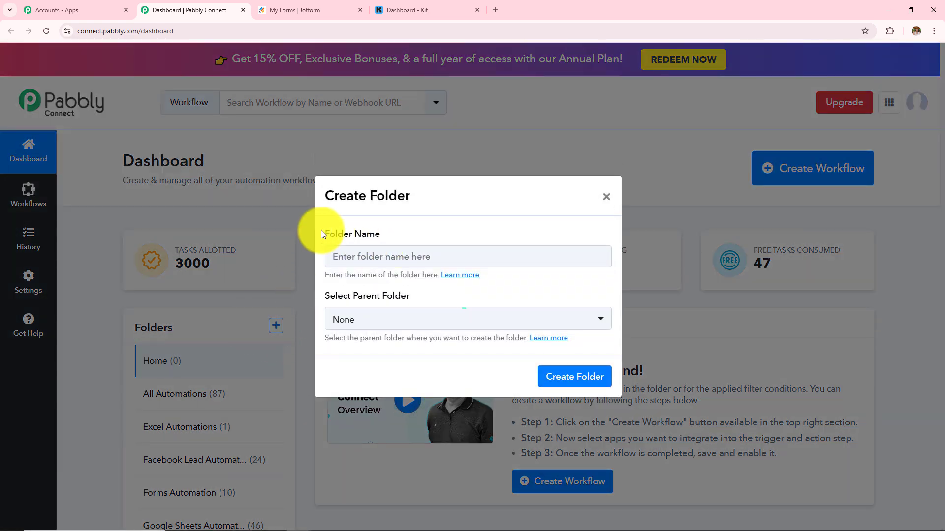
left_click_drag(321, 296, 410, 296)
left_click(606, 197)
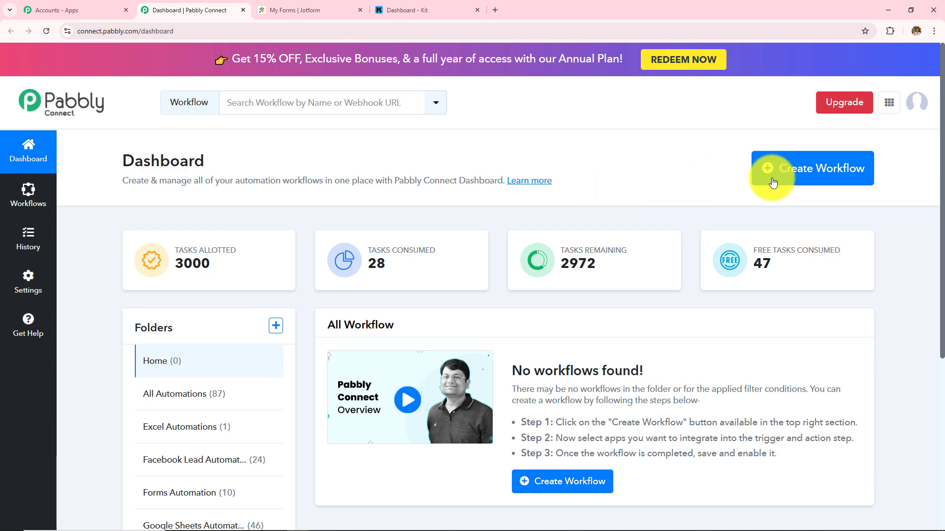
- Start a new workflow and name it "How to Create Kit Subscriber on Jotform Submission"
left_click(784, 185)
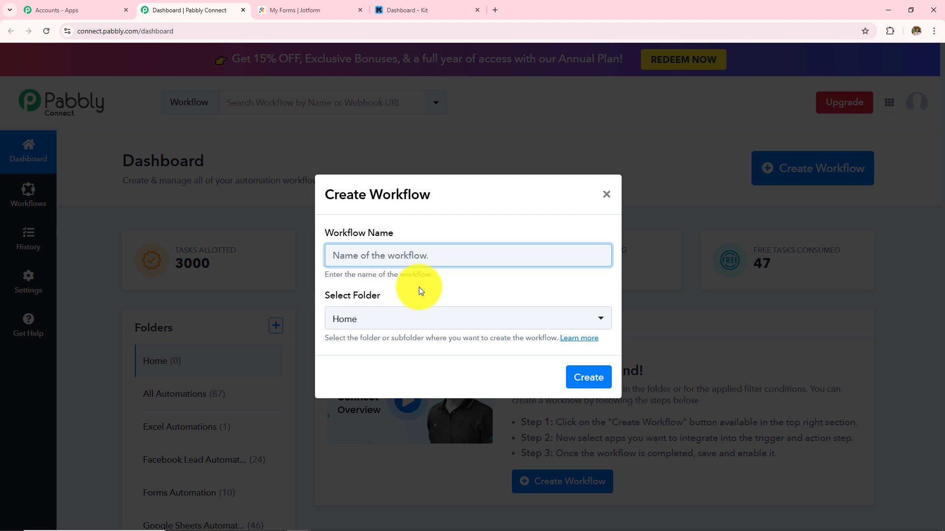
left_click_drag(323, 234, 418, 234)
left_click_drag(325, 295, 398, 305)
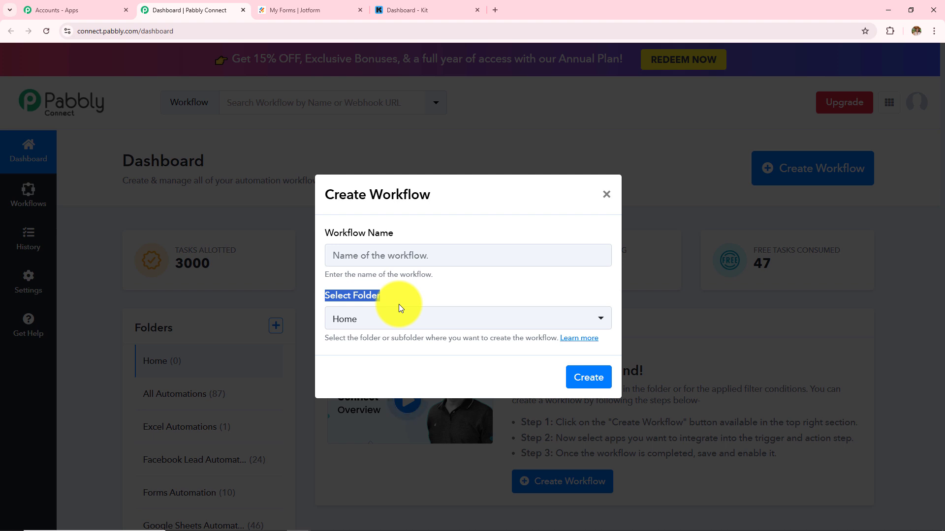
left_click(398, 304)
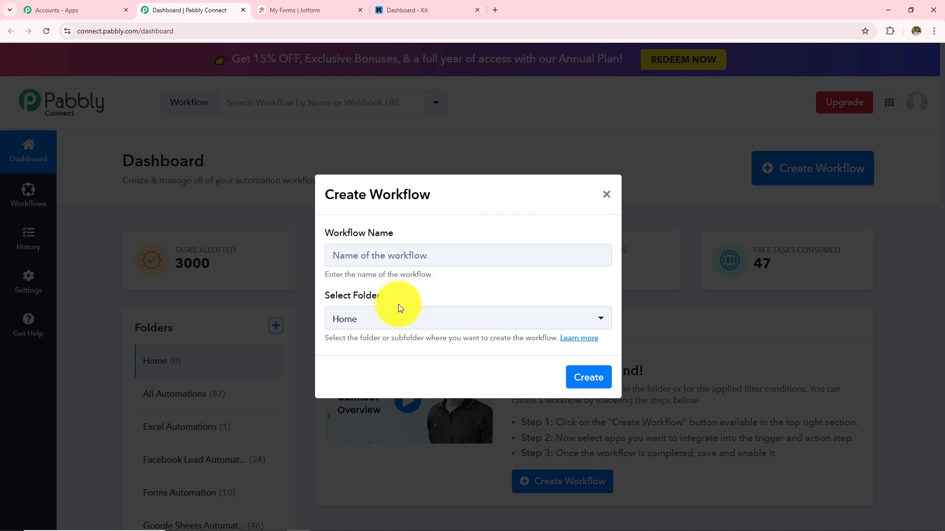
left_click(399, 256)
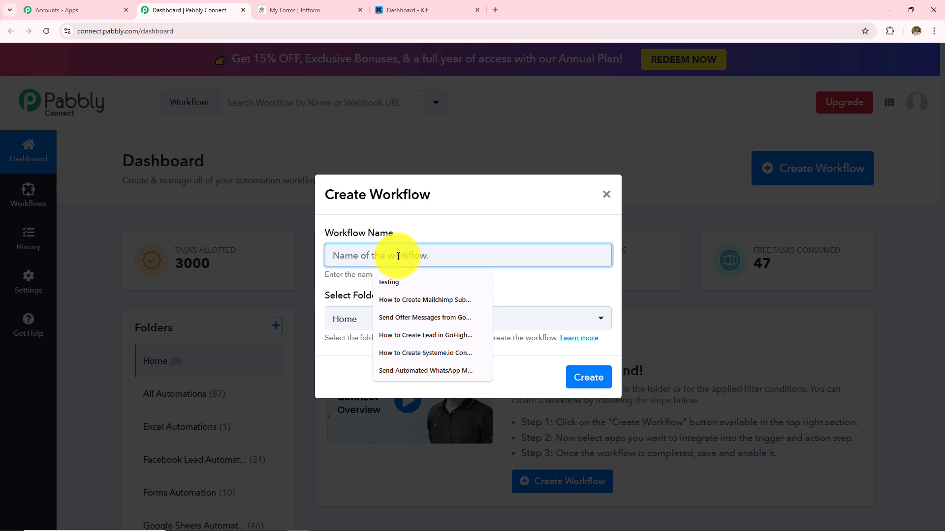
type("How to Create Kit Subscriber on Jotform Submission")
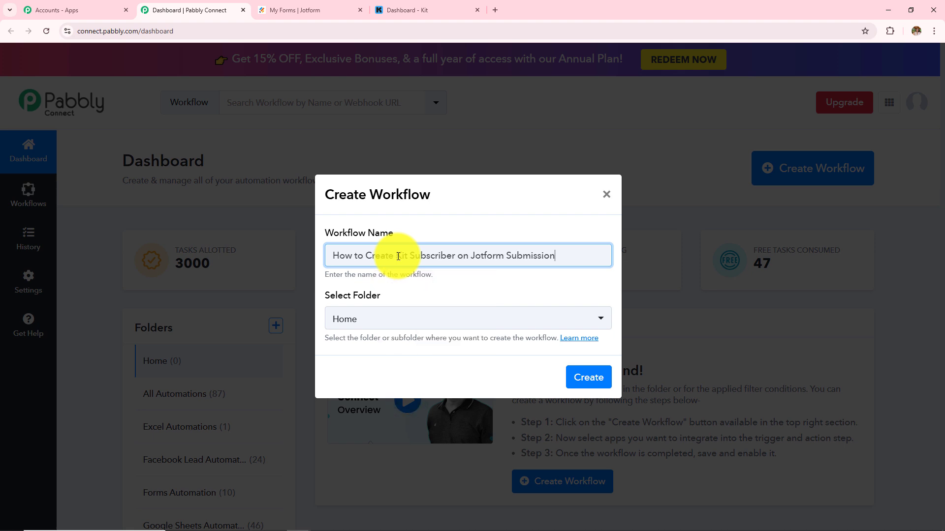
- Choose the Forms Automation folder for the workflow and create it
left_click(374, 318)
scroll(470, 235, "down", 3)
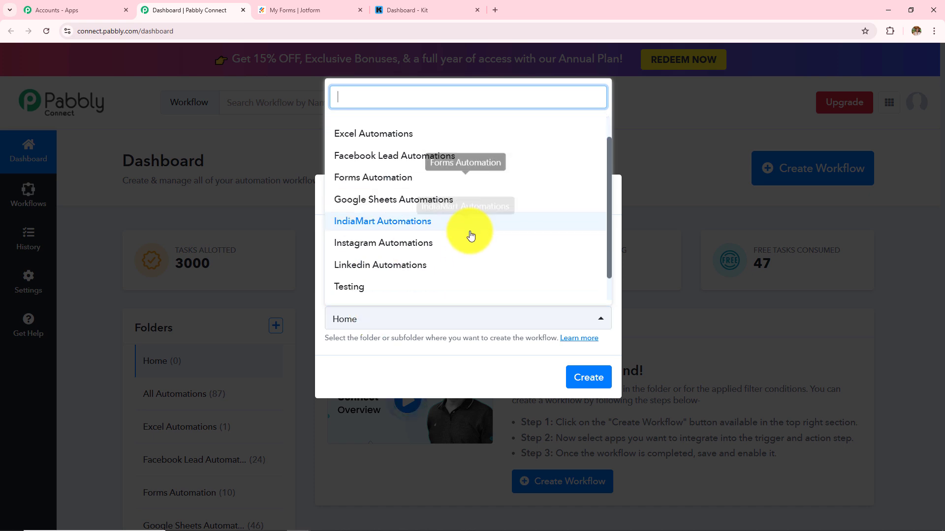
scroll(468, 236, "up", 3)
scroll(469, 237, "down", 3)
scroll(468, 237, "up", 3)
left_click(348, 218)
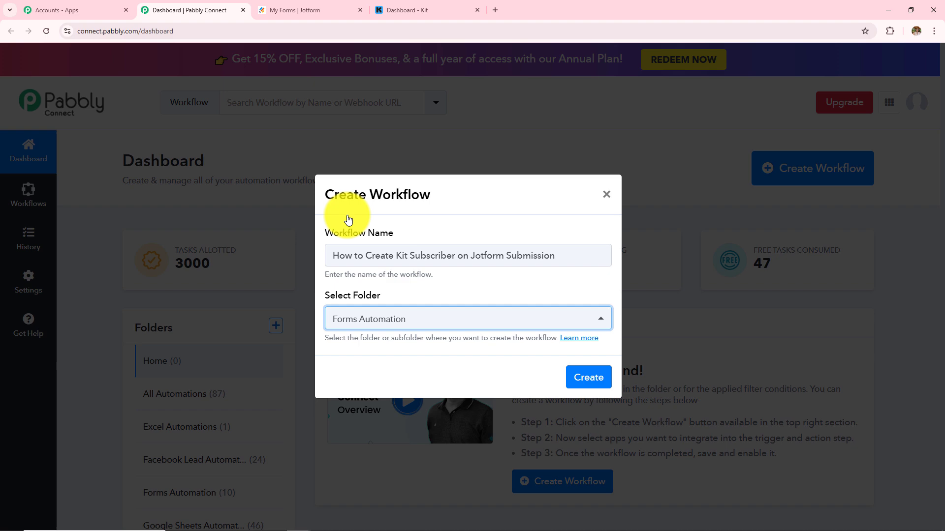
left_click(586, 378)
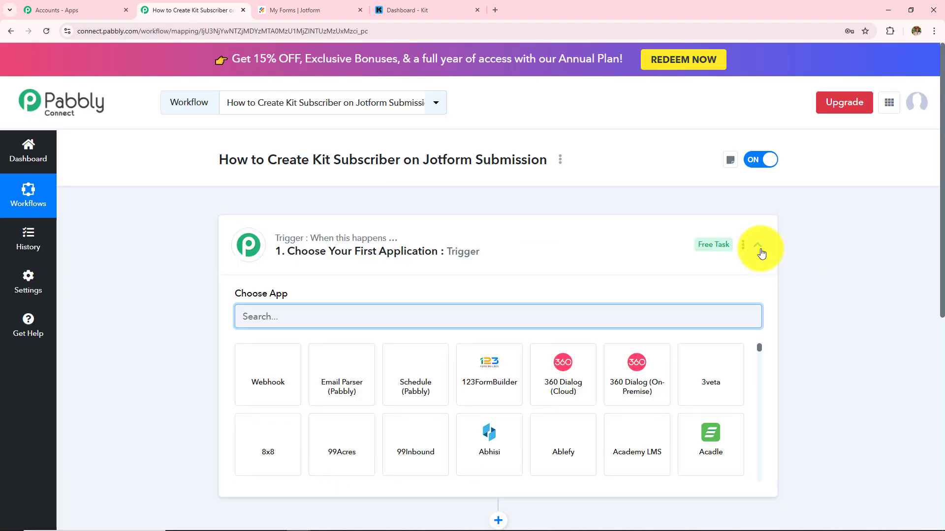
- Set the workflow's trigger application to Jotform with New Response as the trigger event
left_click(761, 252)
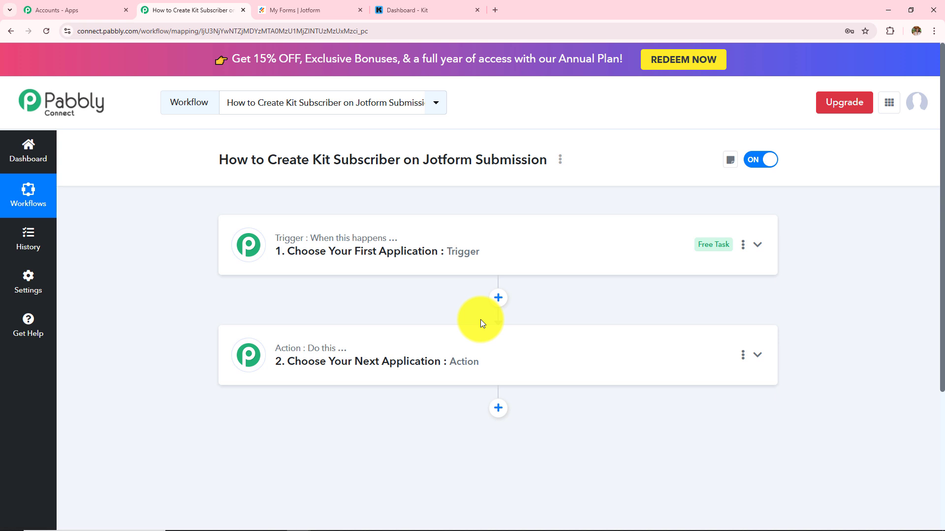
mouse_move(367, 243)
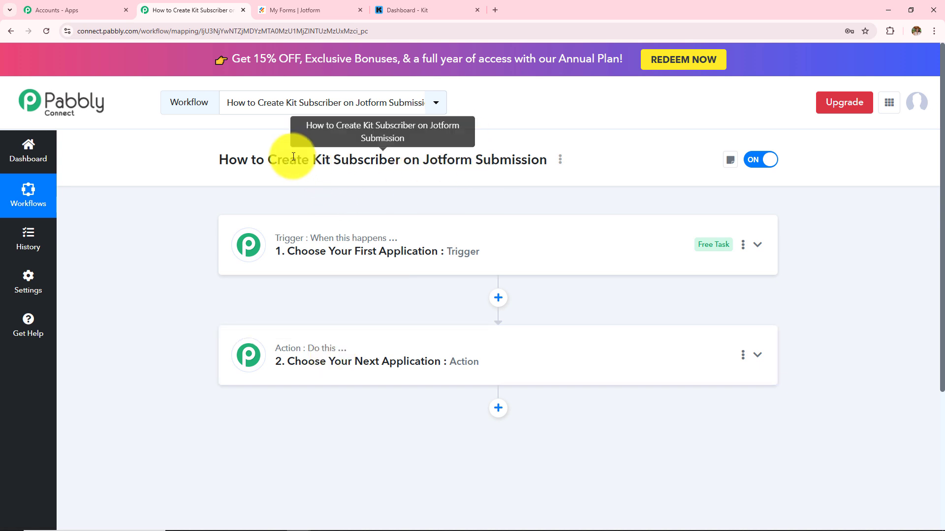
left_click(344, 253)
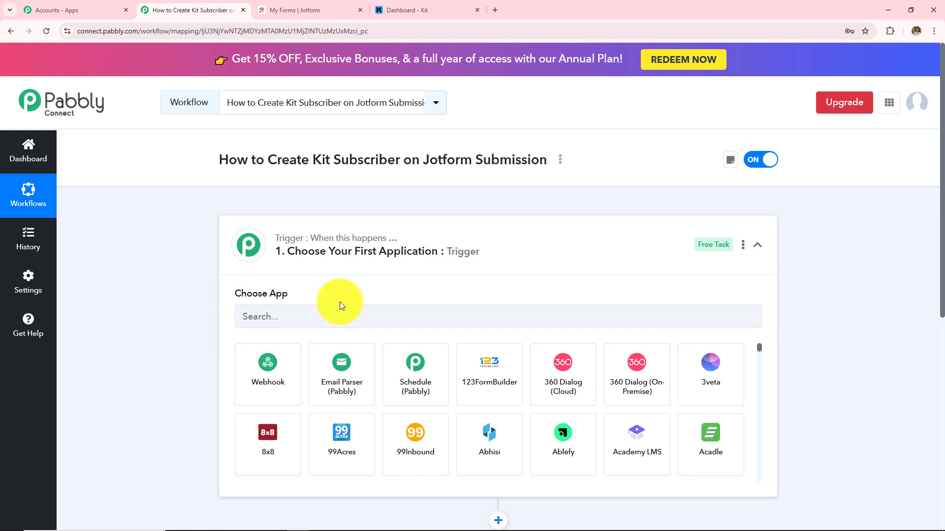
left_click(343, 319)
type("Jot")
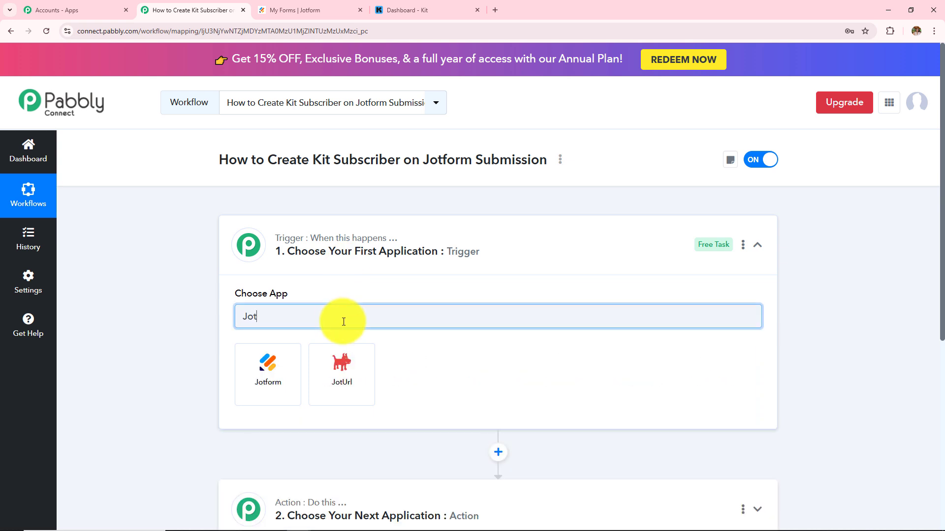
left_click(259, 383)
left_click(342, 369)
left_click(339, 433)
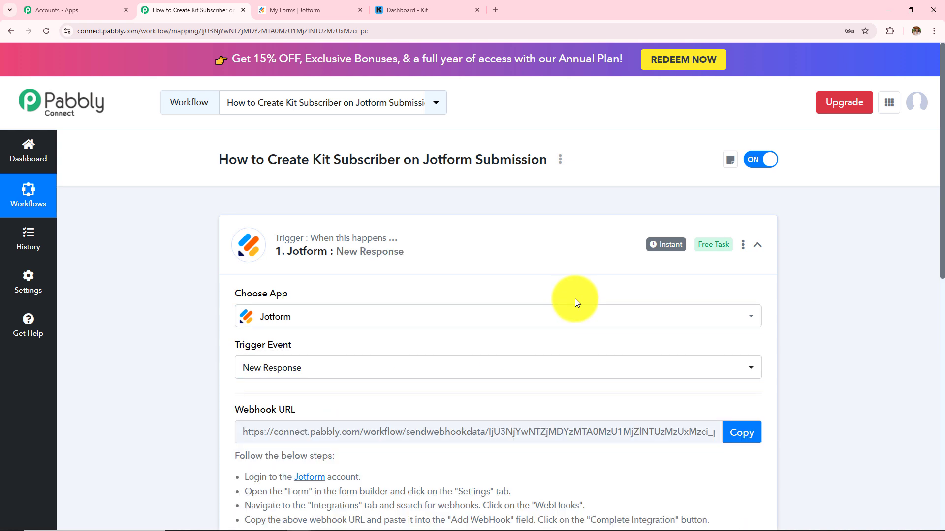
- Read the webhook URL setup instructions in the Jotform trigger step
scroll(563, 302, "down", 2)
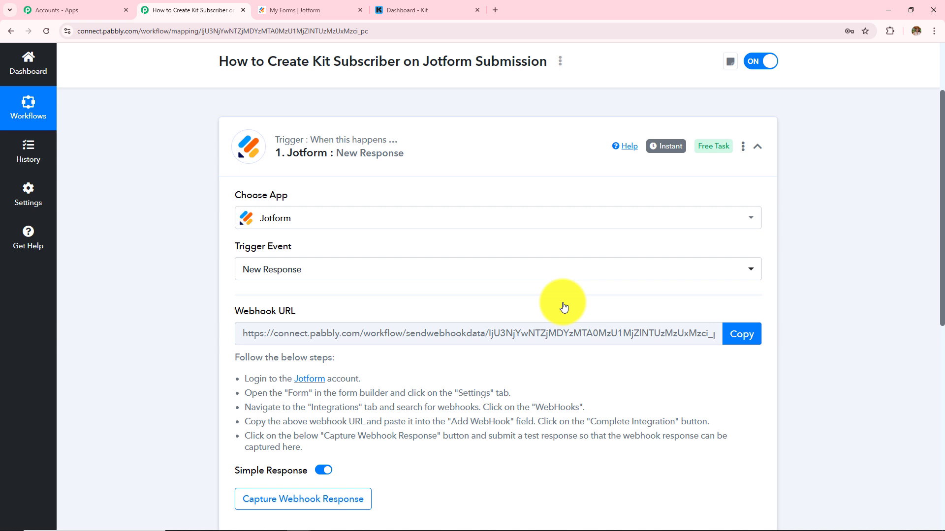
scroll(562, 302, "down", 1)
scroll(562, 302, "up", 1)
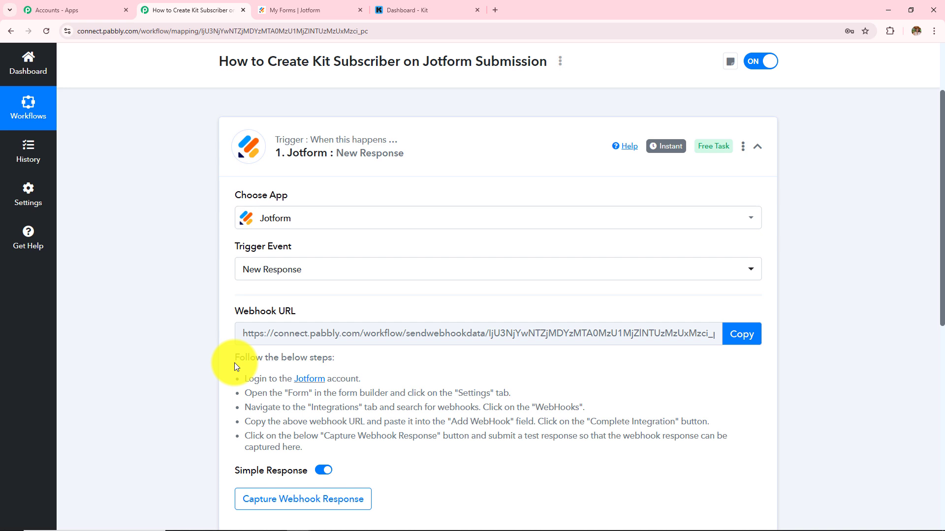
left_click_drag(234, 362, 398, 468)
left_click(838, 355)
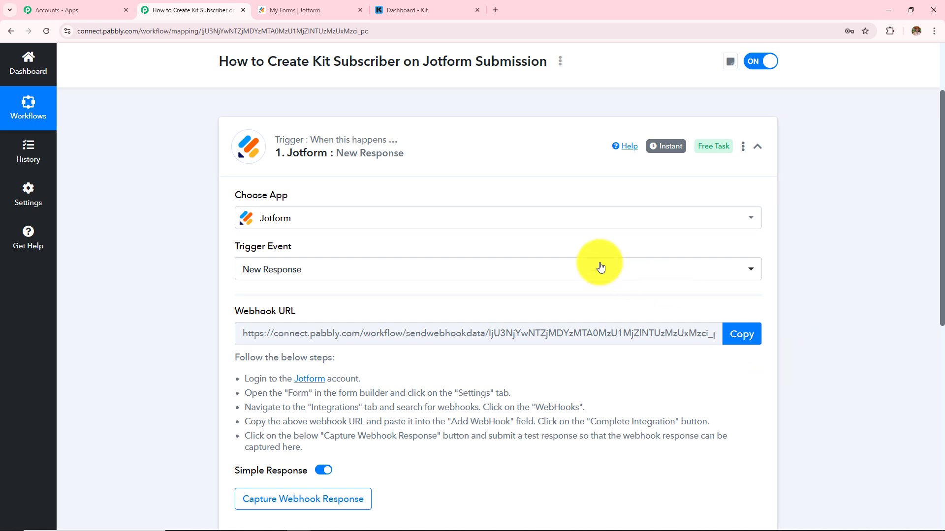
- Switch to Jotform, open the Contact Form in the form builder and review its fields
left_click(332, 13)
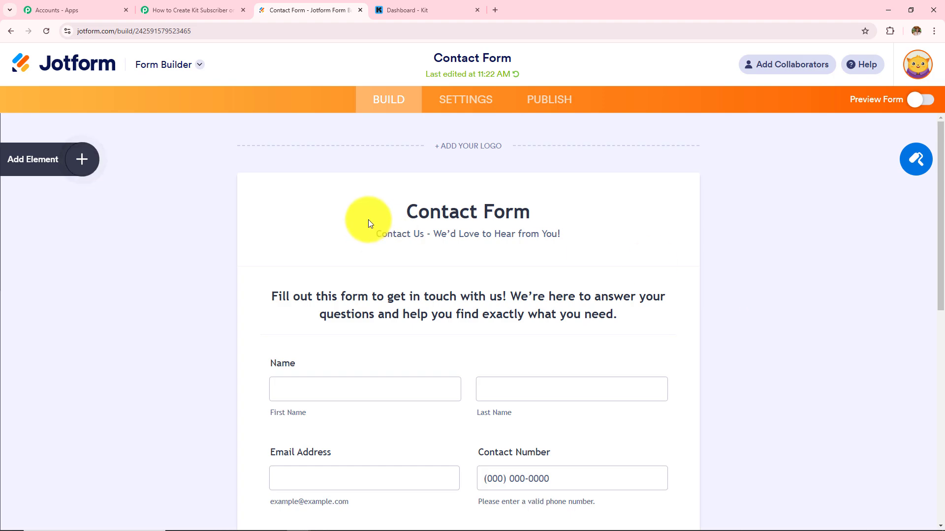
scroll(427, 287, "down", 3)
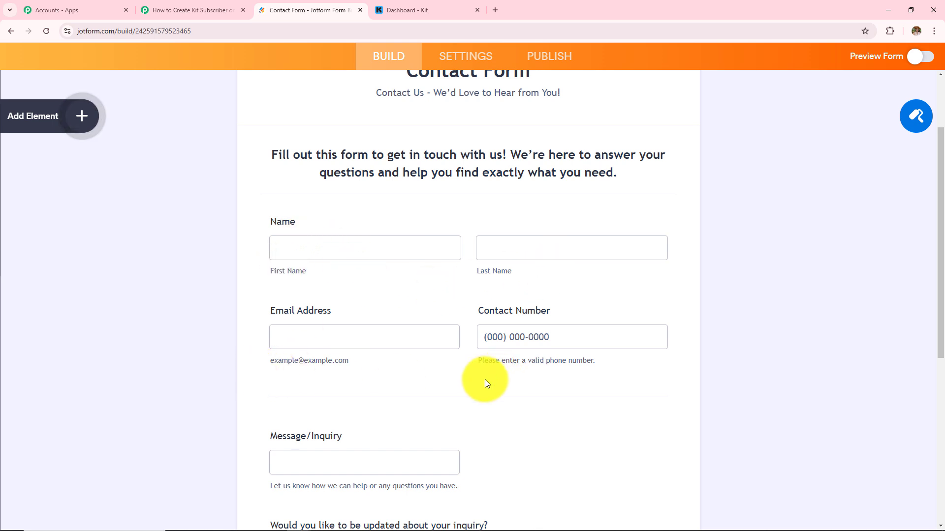
scroll(509, 392, "down", 3)
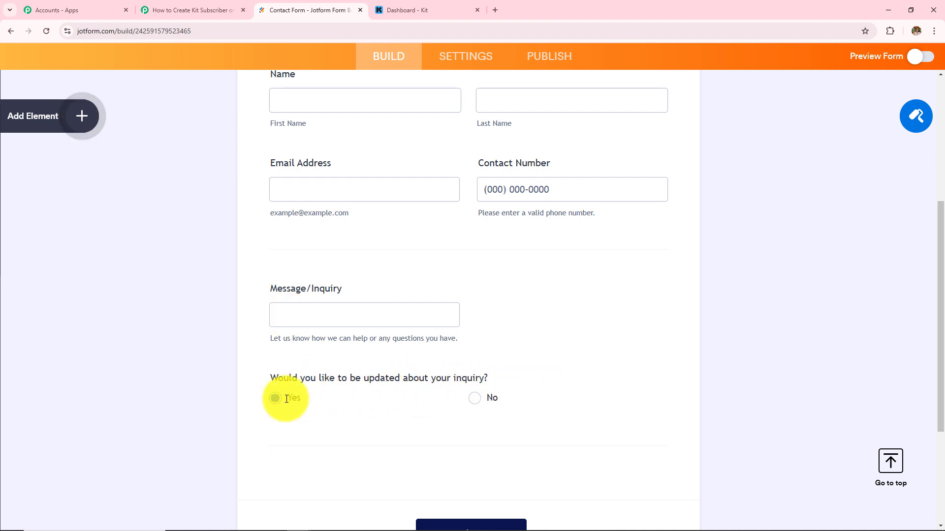
scroll(680, 376, "up", 5)
scroll(680, 372, "up", 1)
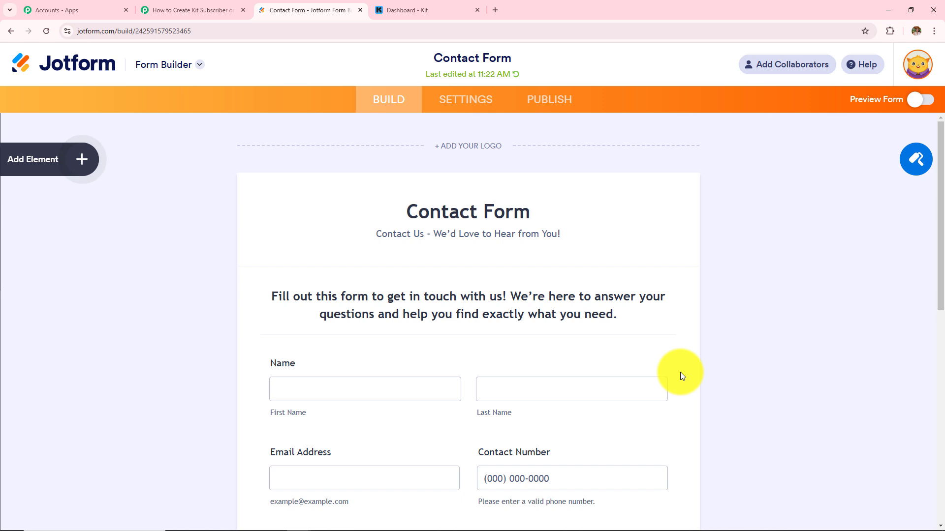
- Open the Contact Form's existing WebHooks integration for editing and clear its old webhook URL
left_click(466, 99)
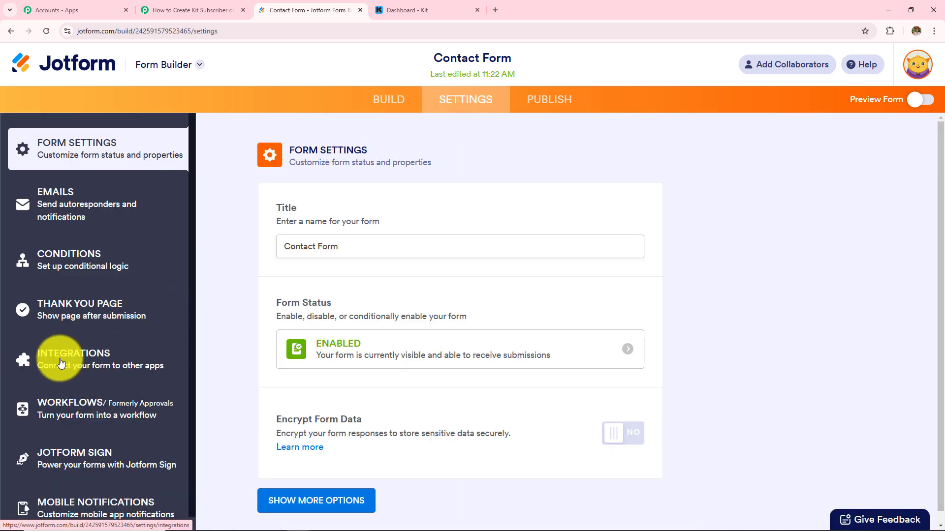
left_click(60, 363)
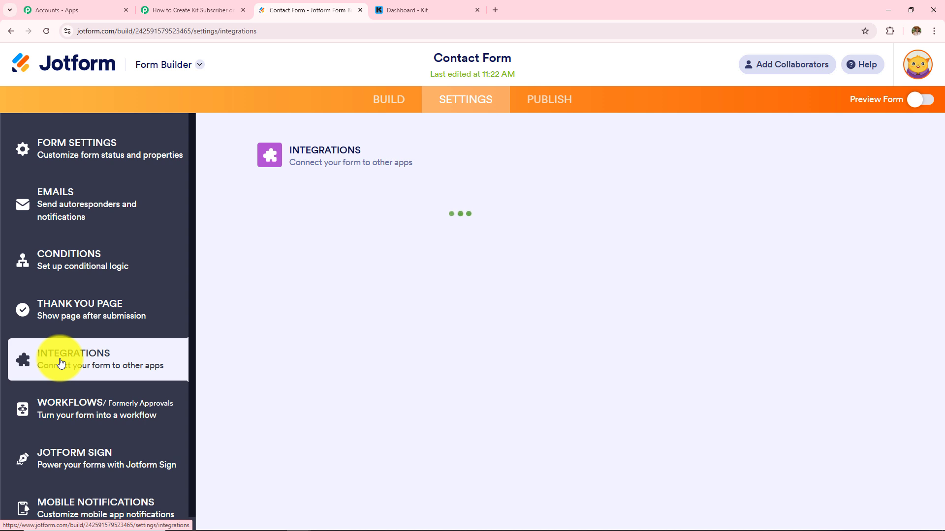
left_click(326, 285)
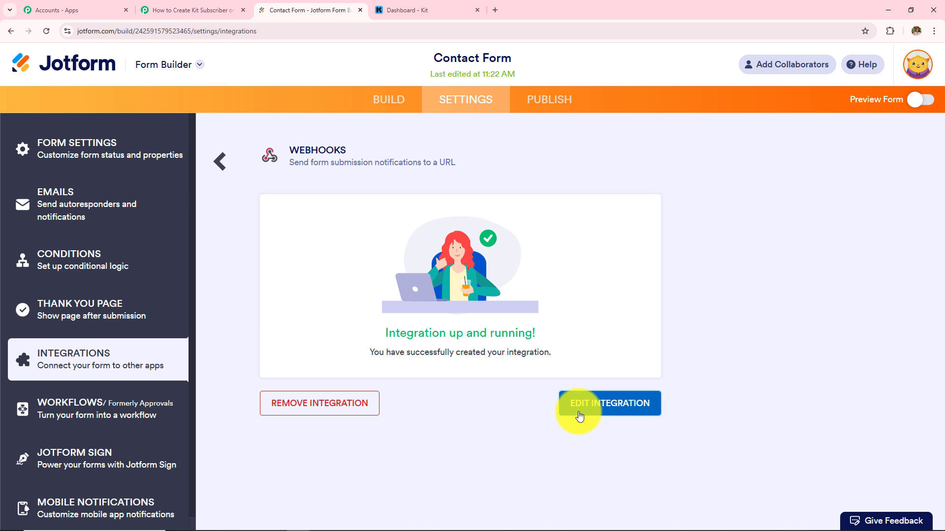
left_click(580, 411)
left_click_drag(285, 334, 744, 320)
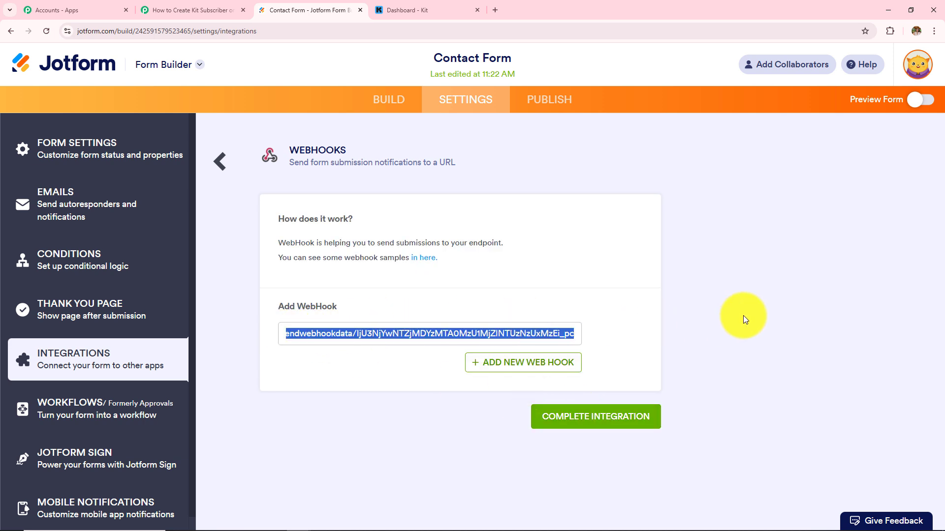
key("BackSpace")
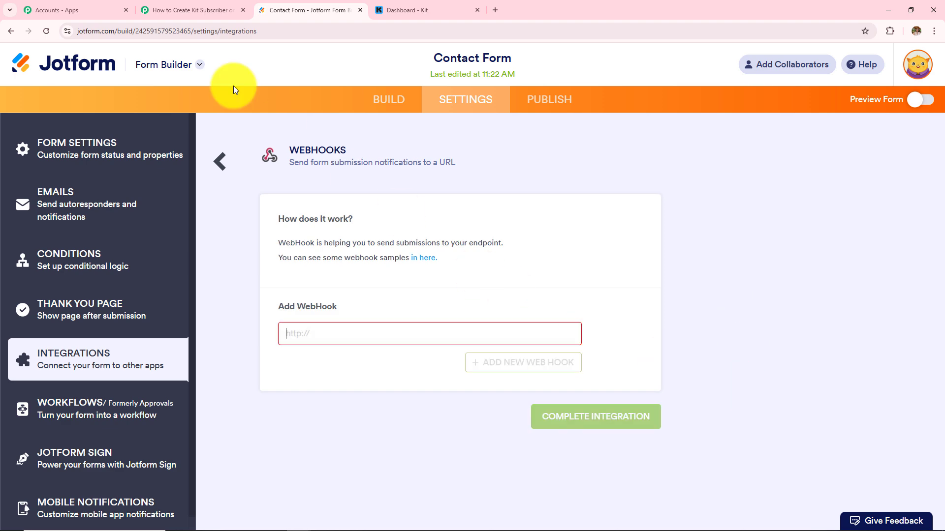
- Copy the webhook URL from the Pabbly Connect trigger into Jotform's Add WebHook field and complete the integration
left_click(187, 10)
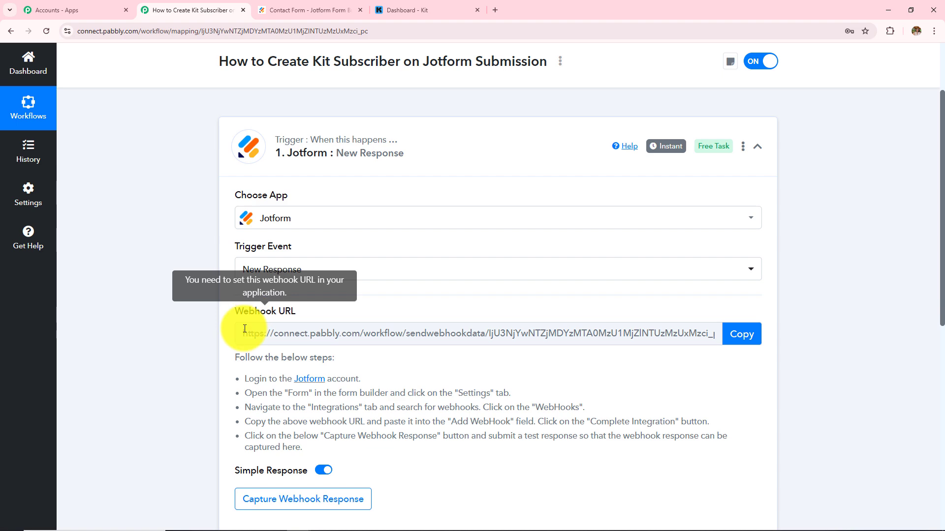
left_click(320, 8)
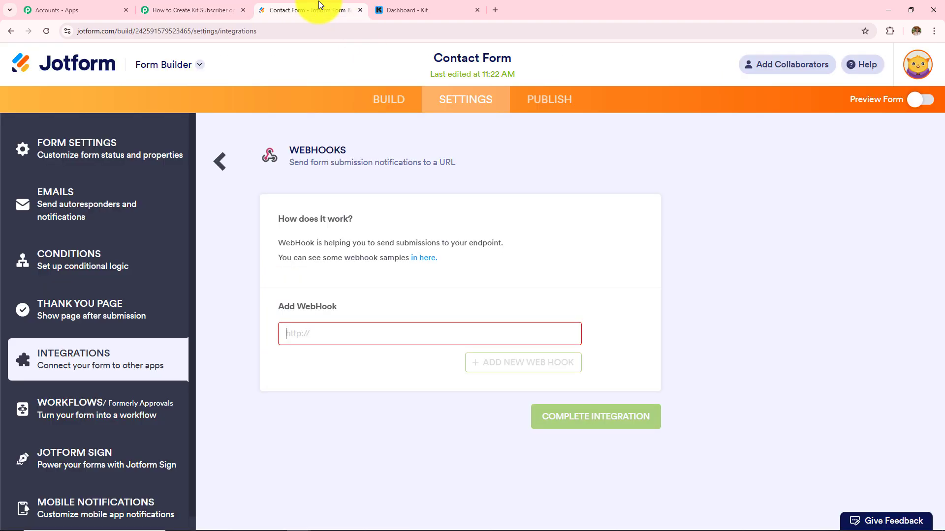
left_click(294, 342)
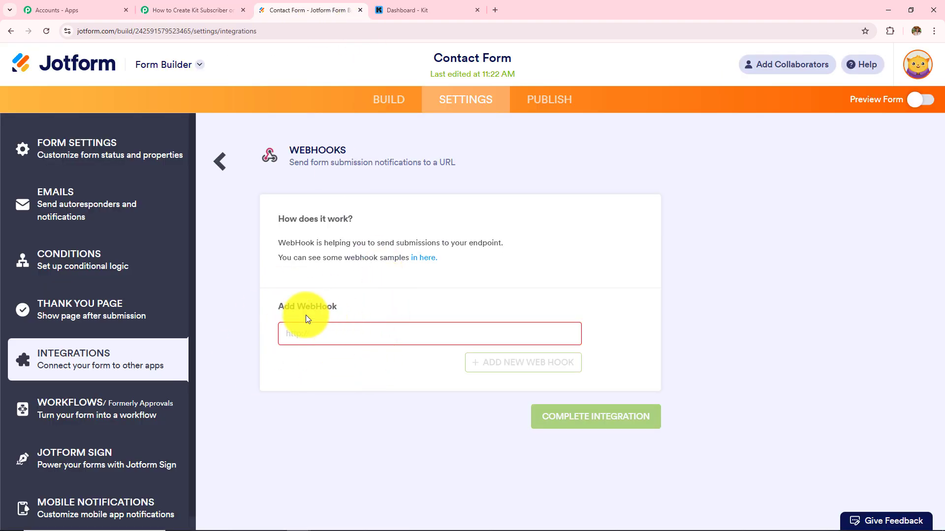
left_click(226, 9)
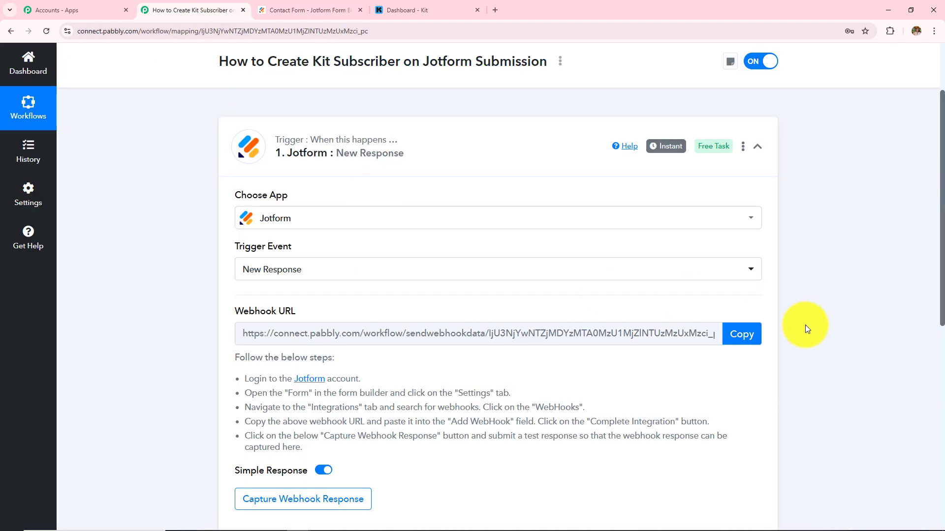
left_click(741, 334)
left_click(300, 9)
left_click(388, 333)
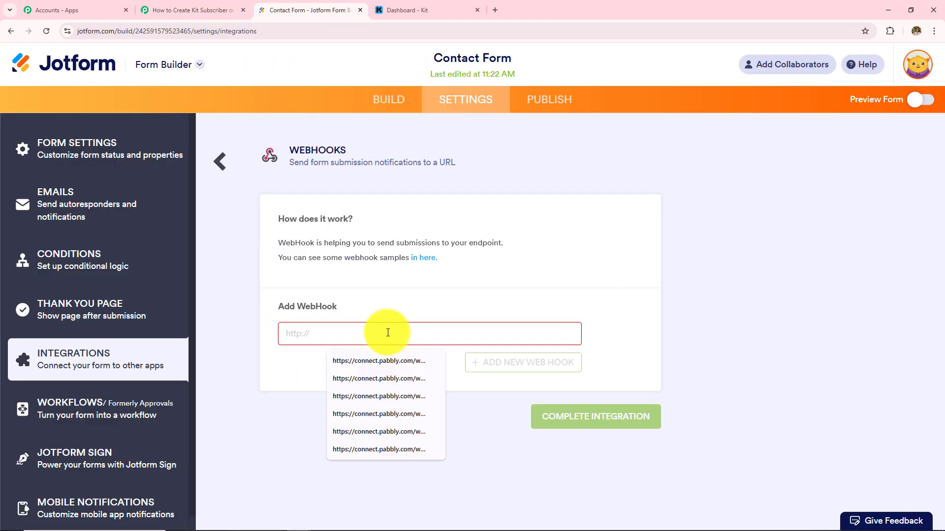
key("ctrl+v")
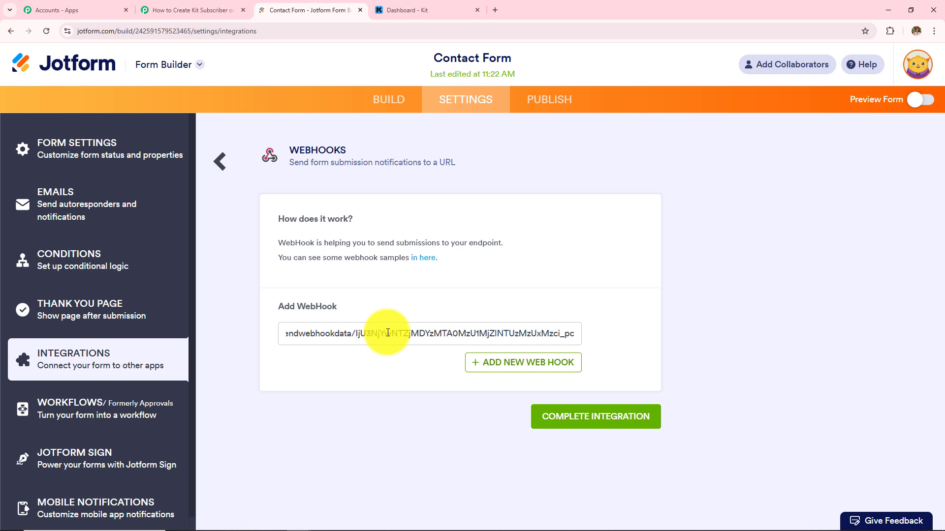
left_click(581, 425)
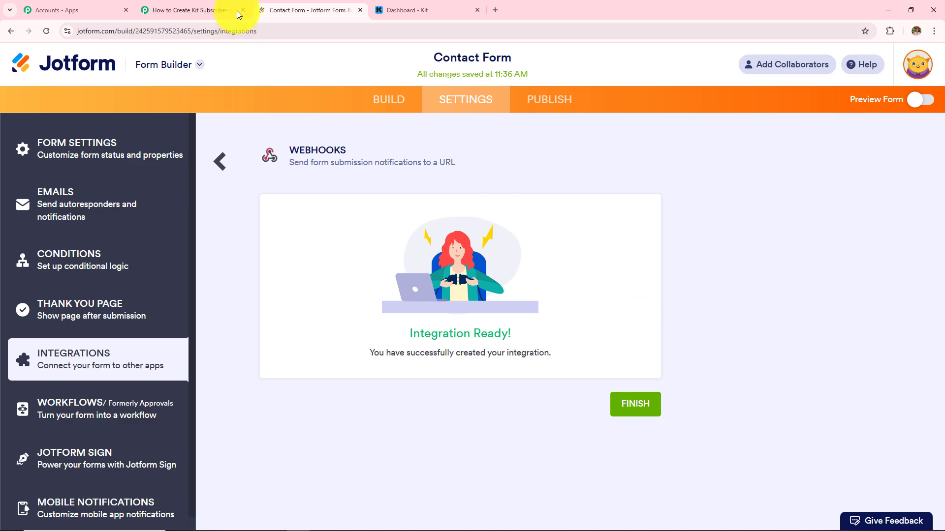
- Switch to Pabbly Connect, start capturing the Jotform webhook response and read the note about the test submission
left_click(219, 10)
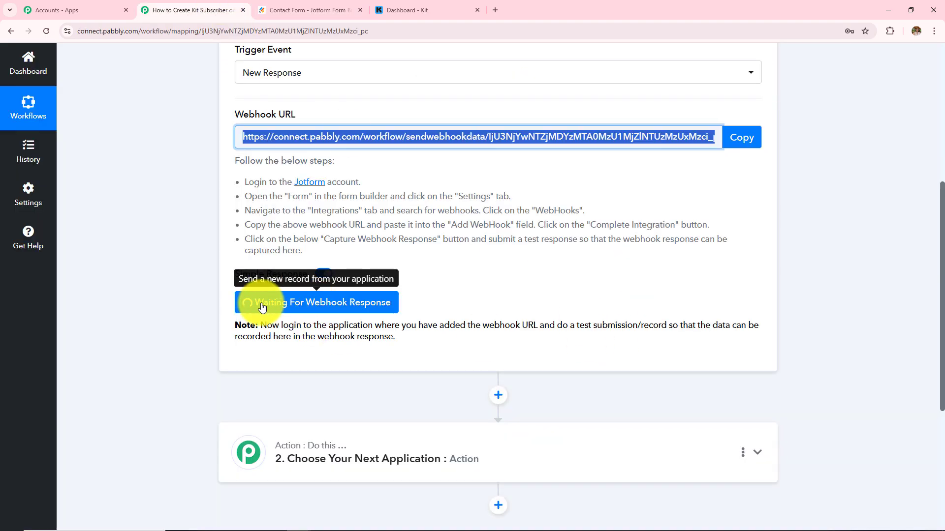
left_click_drag(260, 325, 329, 338)
left_click_drag(438, 341, 438, 341)
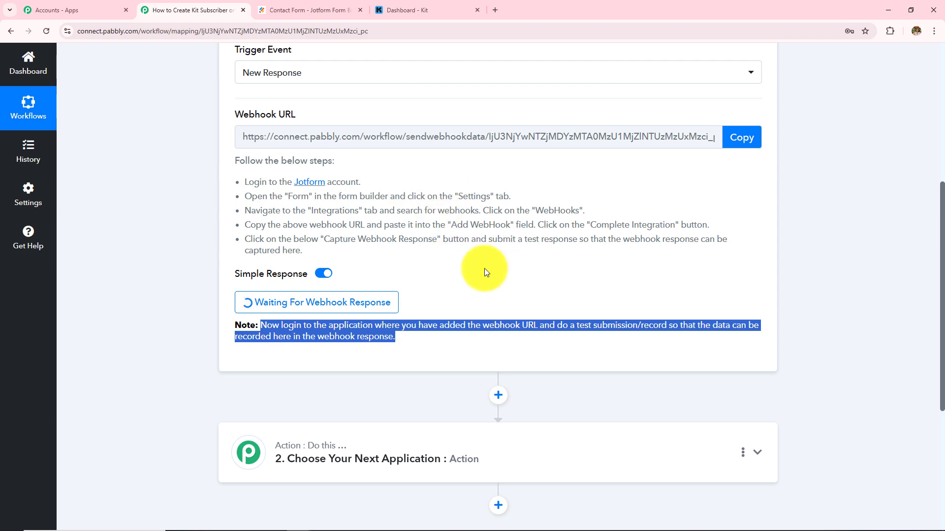
- Show the Contact Form's publishing options in Jotform, then return to the Jotform trigger step in Pabbly Connect
left_click(305, 10)
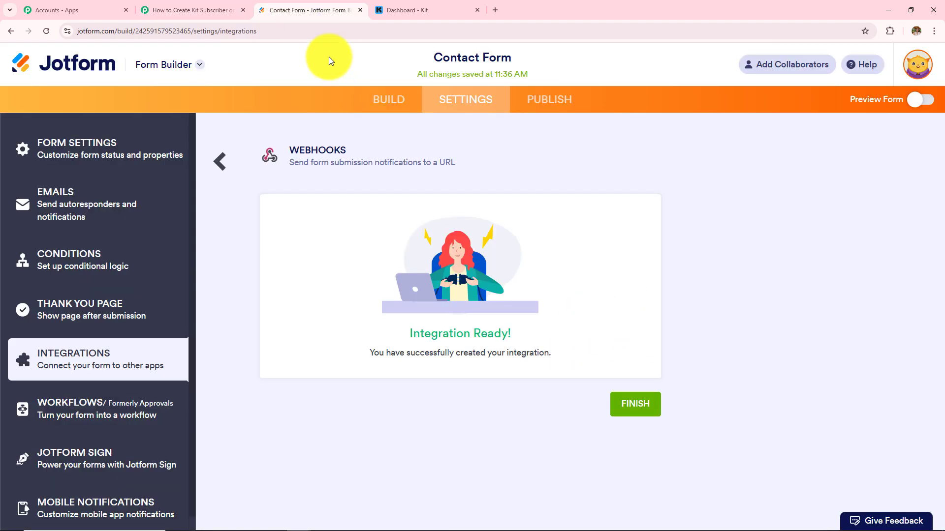
left_click(546, 106)
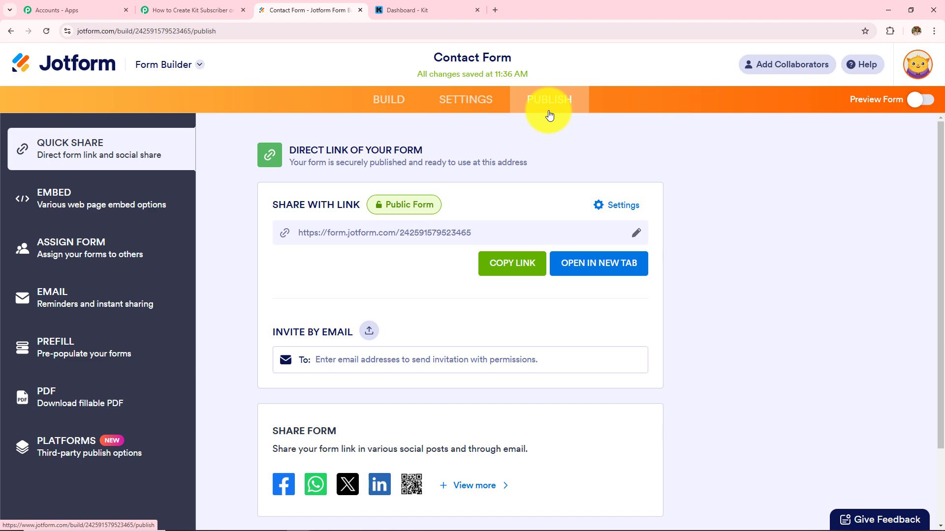
left_click(207, 10)
scroll(293, 217, "up", 1)
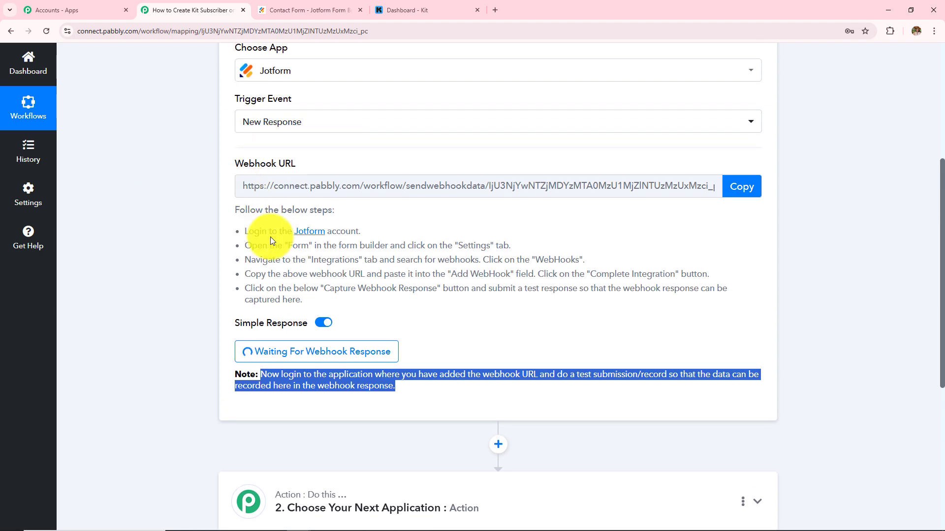
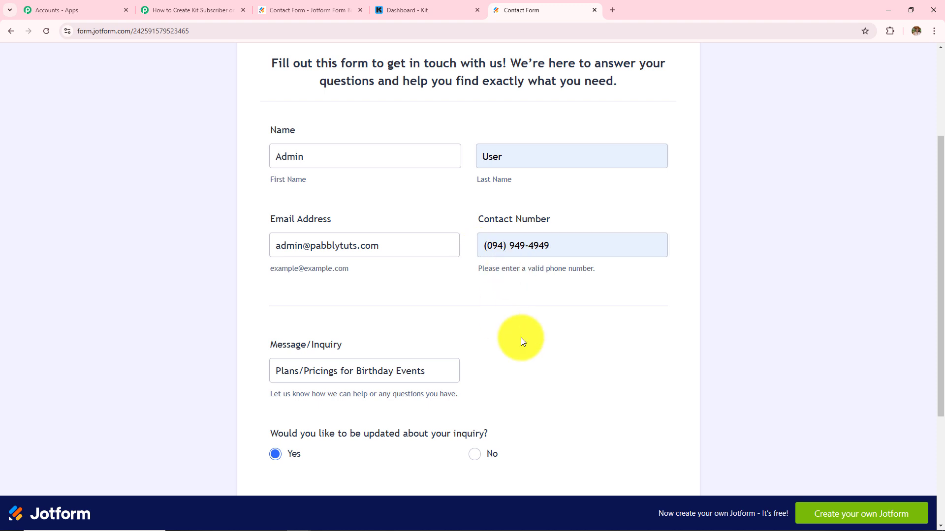
- Submit the Contact Form test entry with the inquiry "Plans/Pricings for Birthday Events" and inquiry updates set to Yes
scroll(520, 338, "down", 2)
left_click(334, 278)
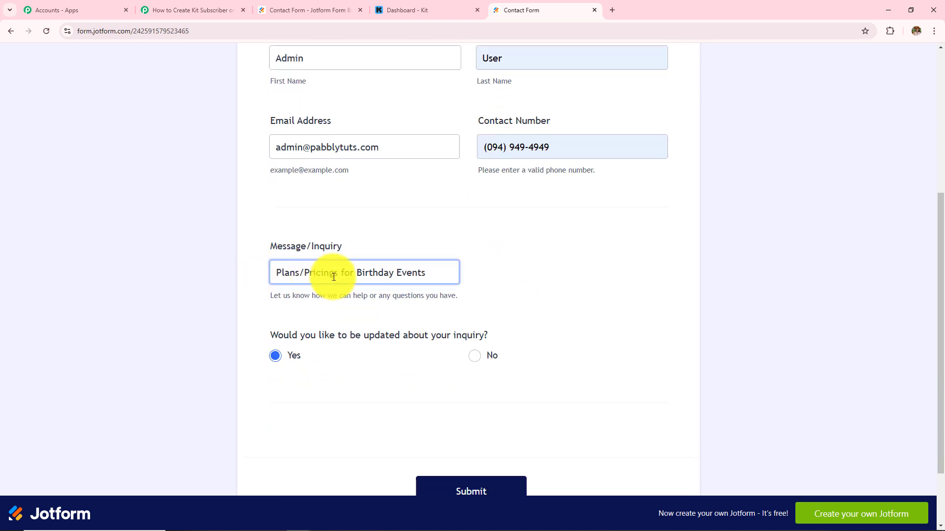
left_click(716, 263)
scroll(702, 270, "down", 2)
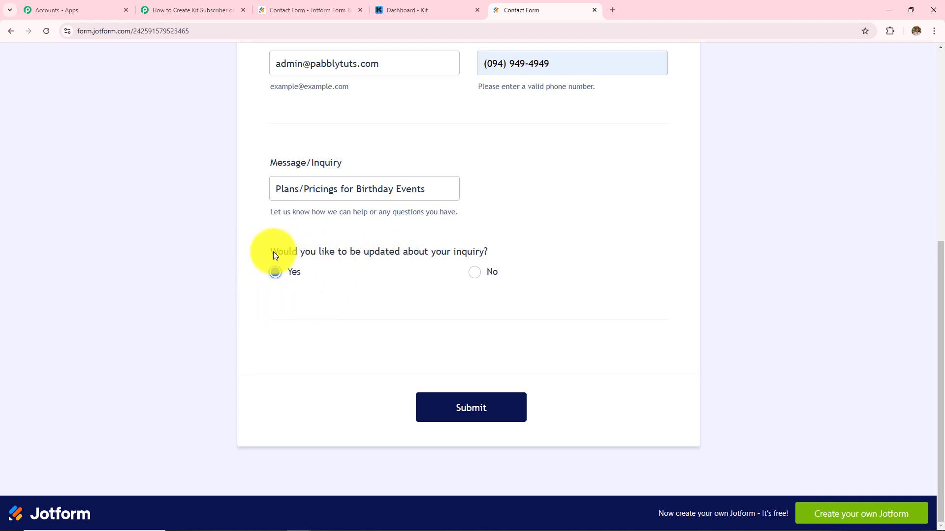
left_click(470, 416)
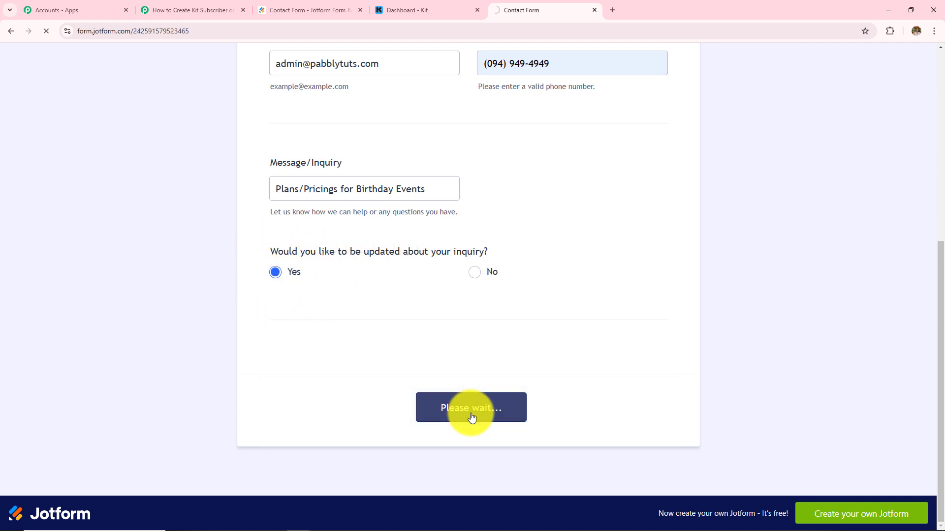
left_click_drag(371, 198, 571, 242)
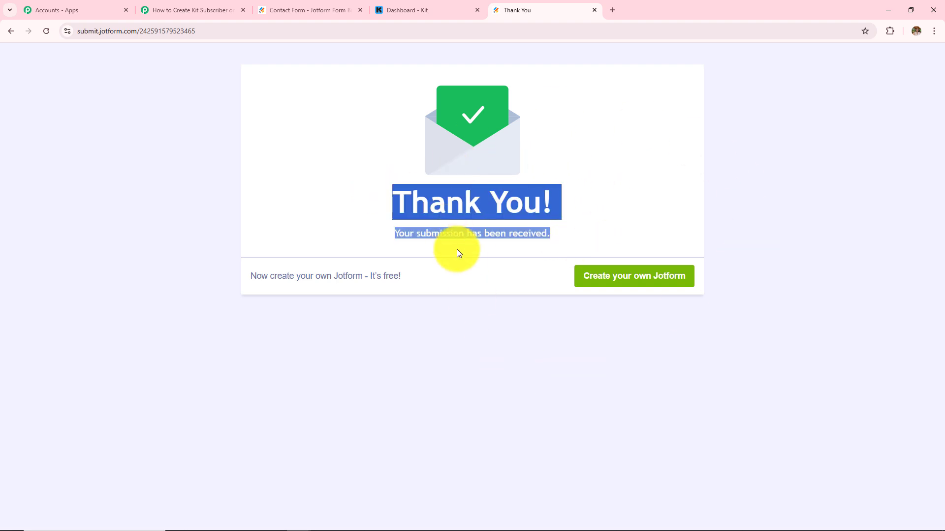
- Switch to Pabbly Connect and check the captured response's email address, name, message inquiry and contact number against the test submission
left_click(167, 9)
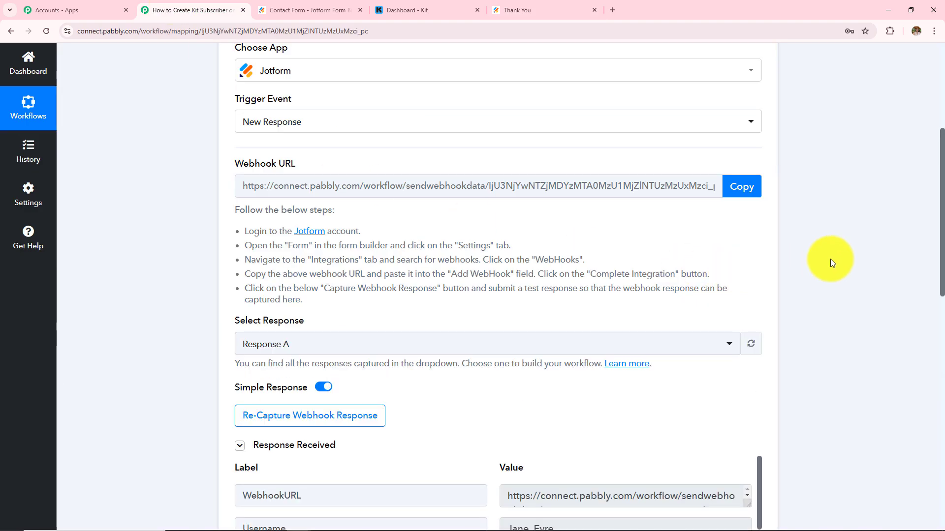
scroll(832, 260, "down", 7)
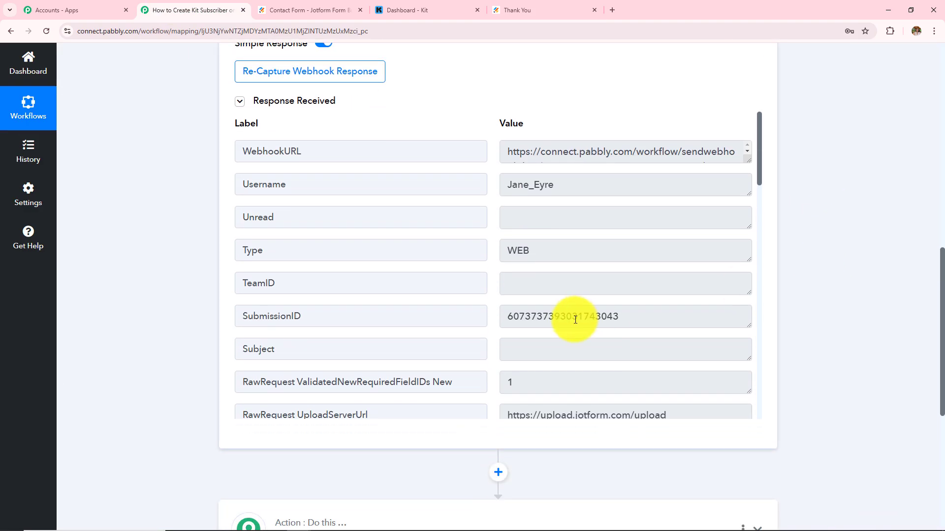
scroll(571, 318, "down", 9)
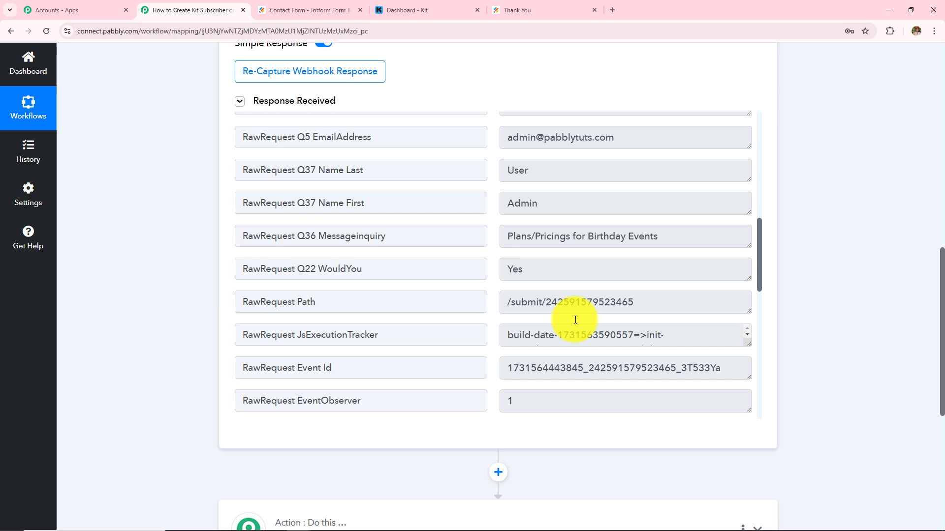
triple_click(605, 137)
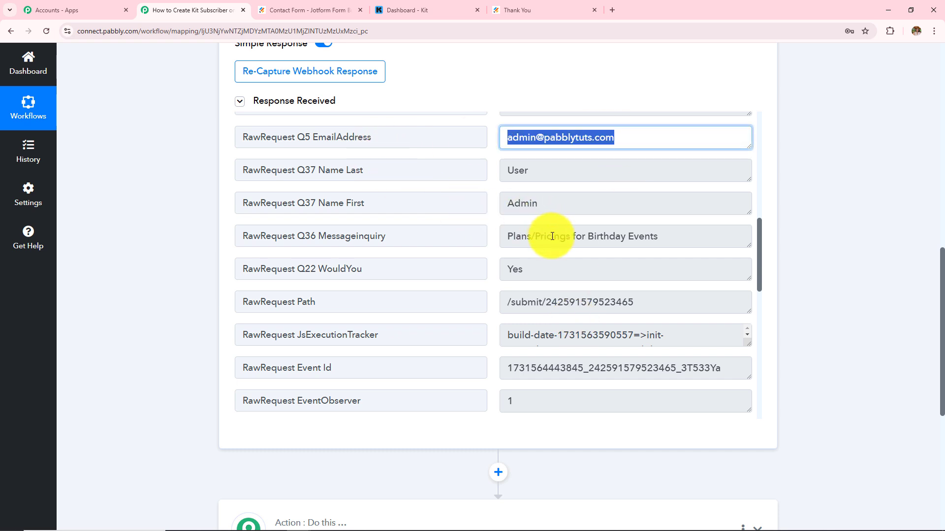
left_click_drag(560, 200, 469, 171)
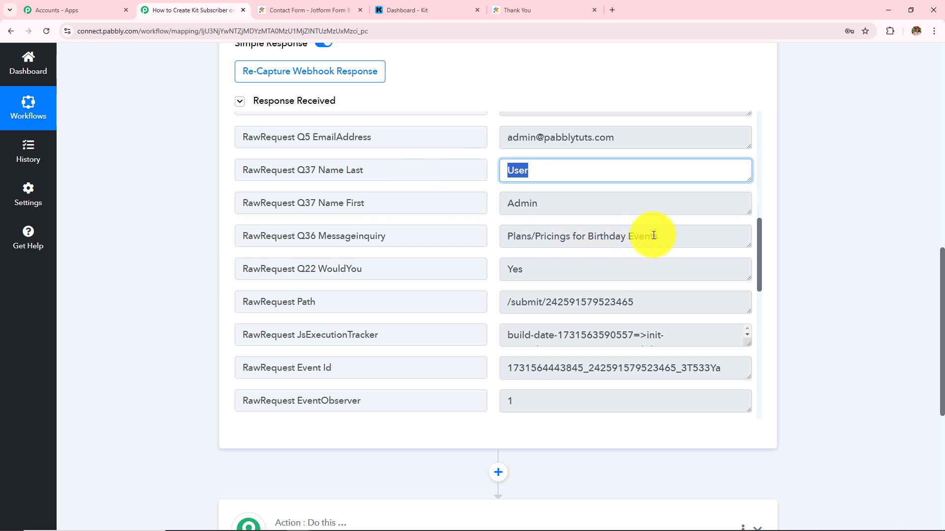
left_click_drag(671, 234, 221, 249)
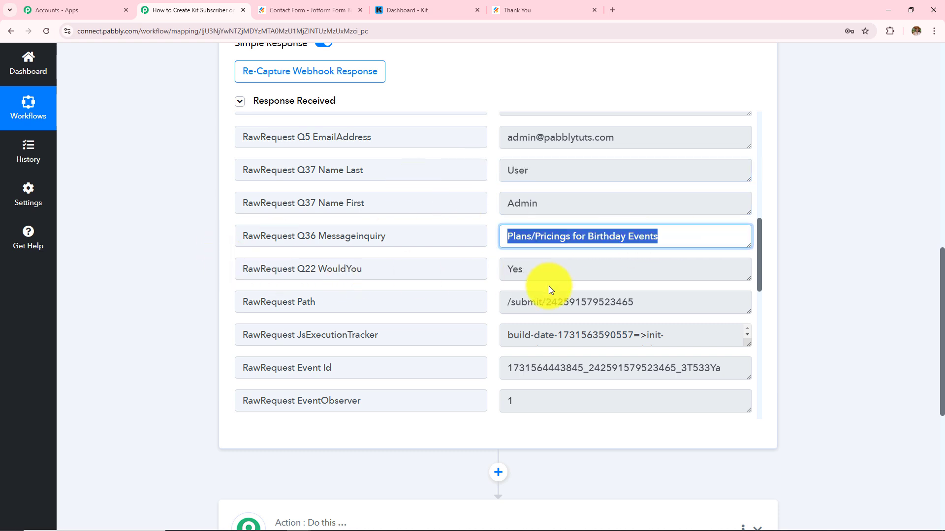
scroll(548, 286, "up", 2)
scroll(549, 289, "down", 1)
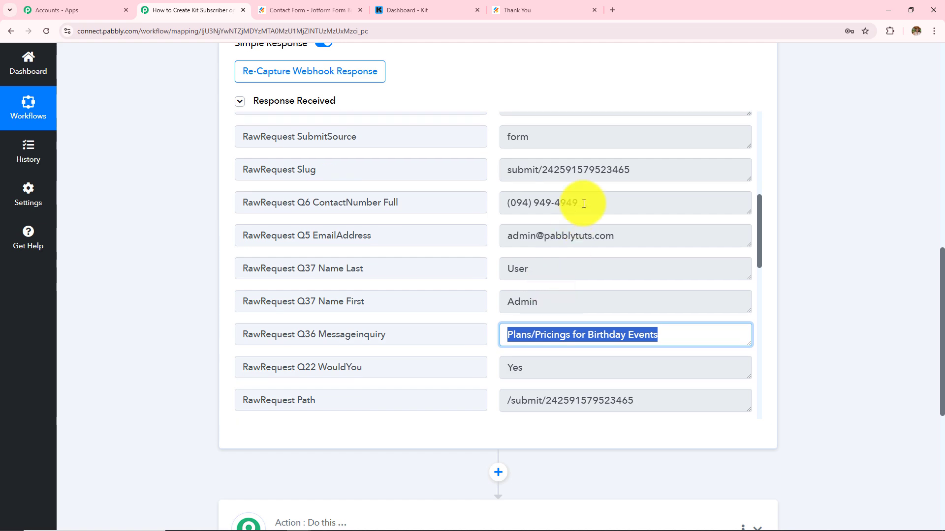
left_click(597, 201)
left_click(834, 208)
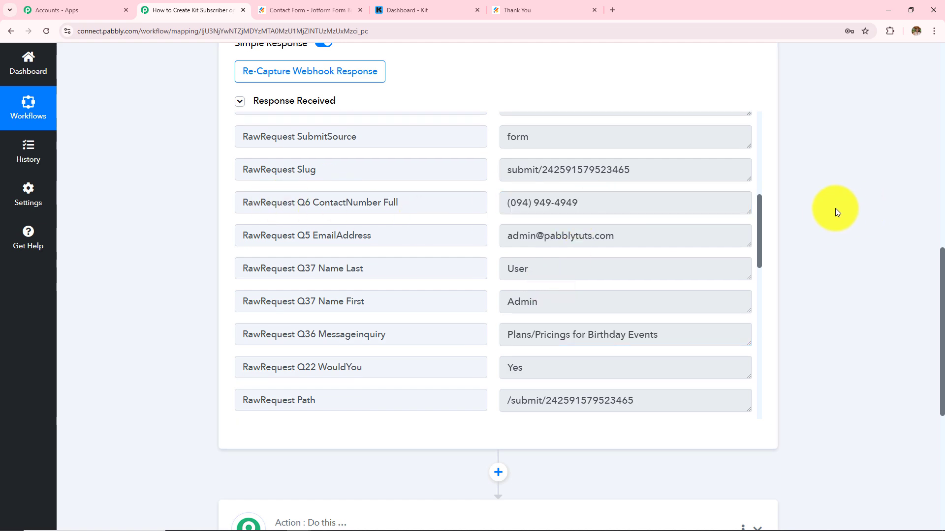
scroll(835, 208, "up", 5)
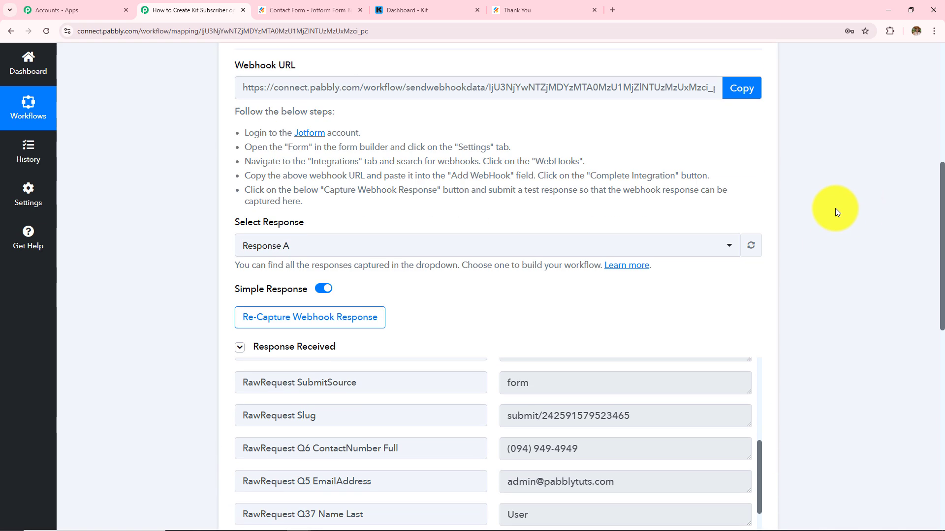
scroll(835, 209, "up", 3)
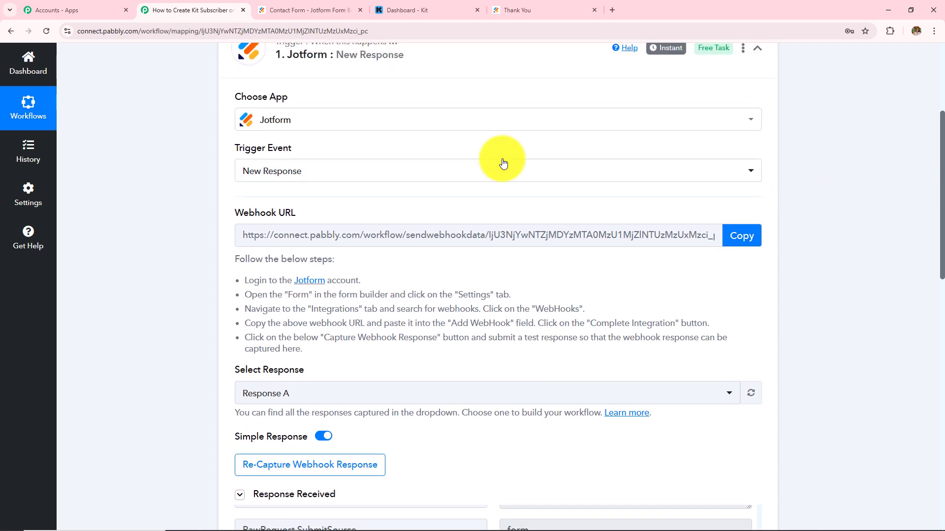
scroll(434, 359, "up", 2)
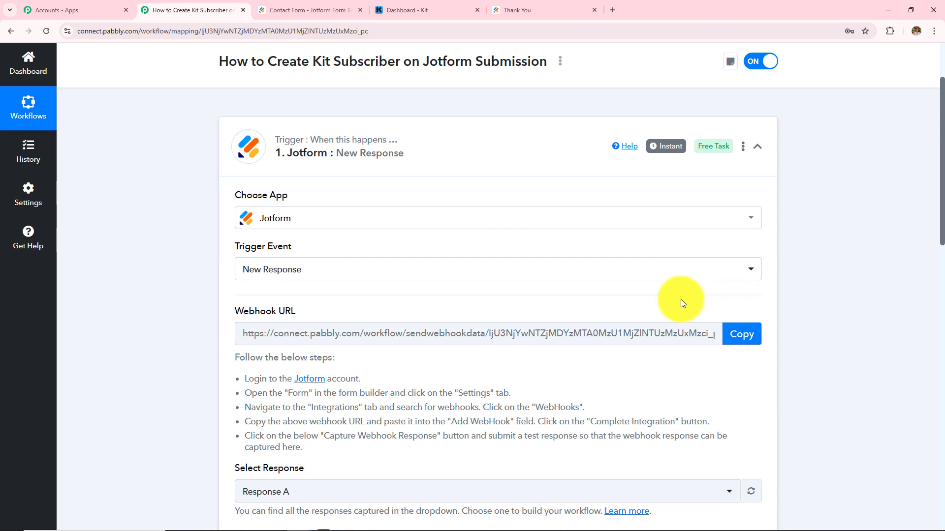
scroll(682, 302, "up", 2)
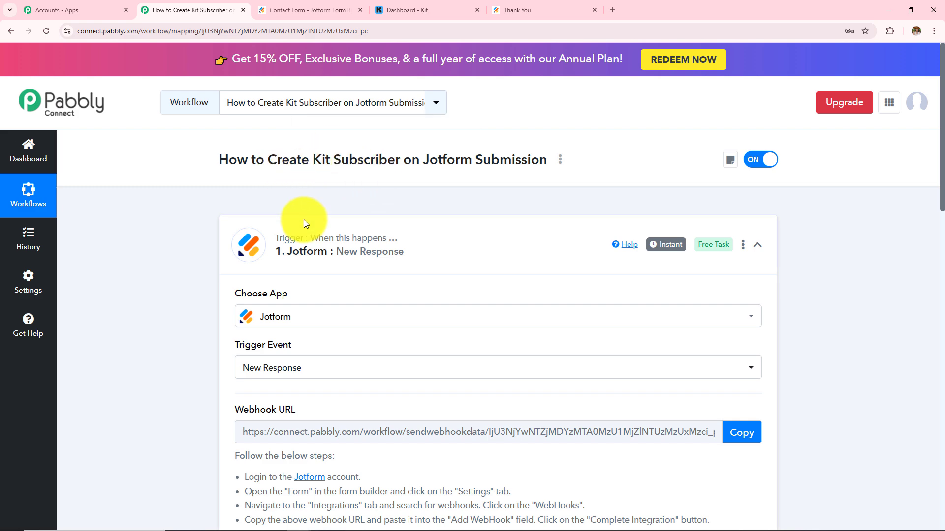
scroll(507, 240, "down", 10)
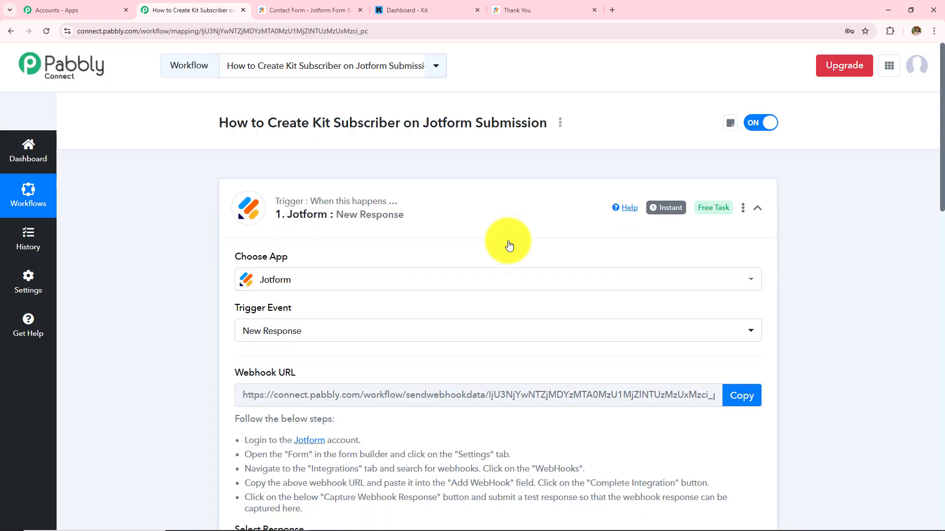
- Set up the workflow's second step with Kit as the action app and Tag a Subscriber as the action event
scroll(509, 241, "down", 7)
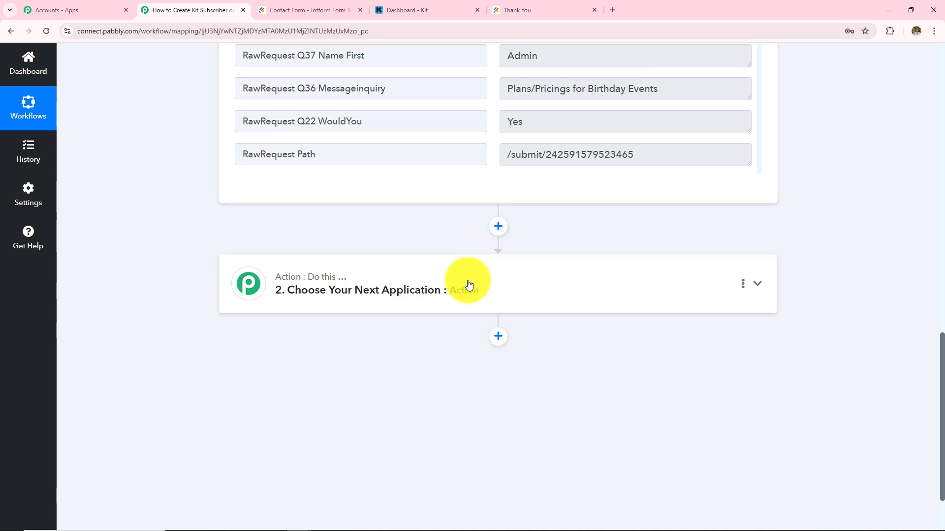
left_click(468, 282)
left_click(285, 252)
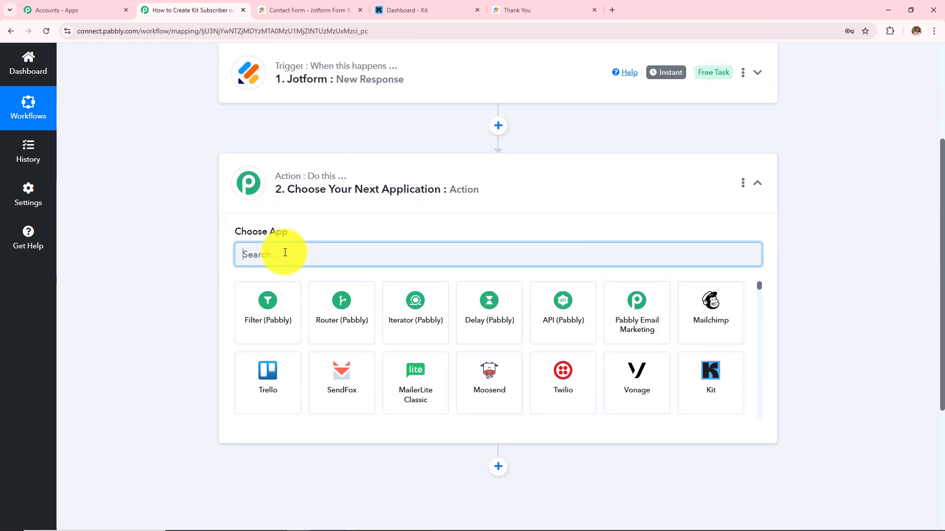
type("Ki")
left_click(267, 315)
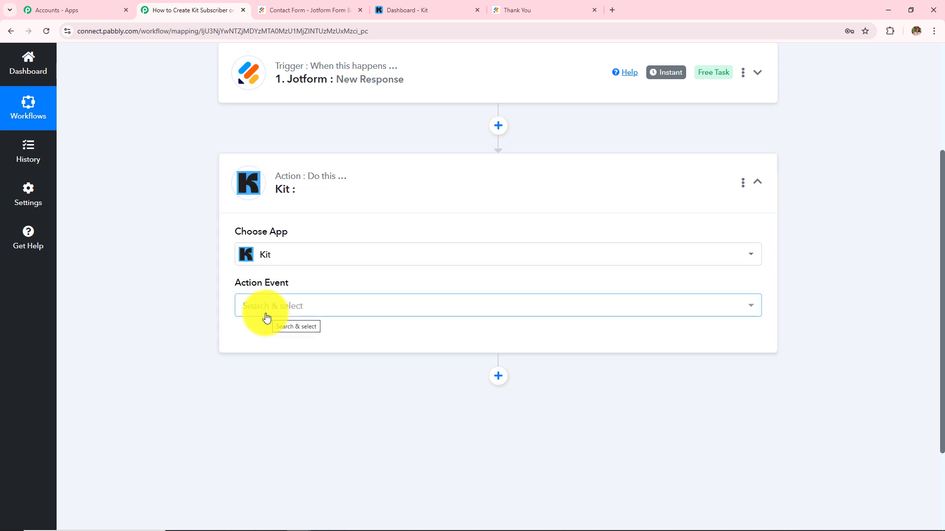
left_click(254, 310)
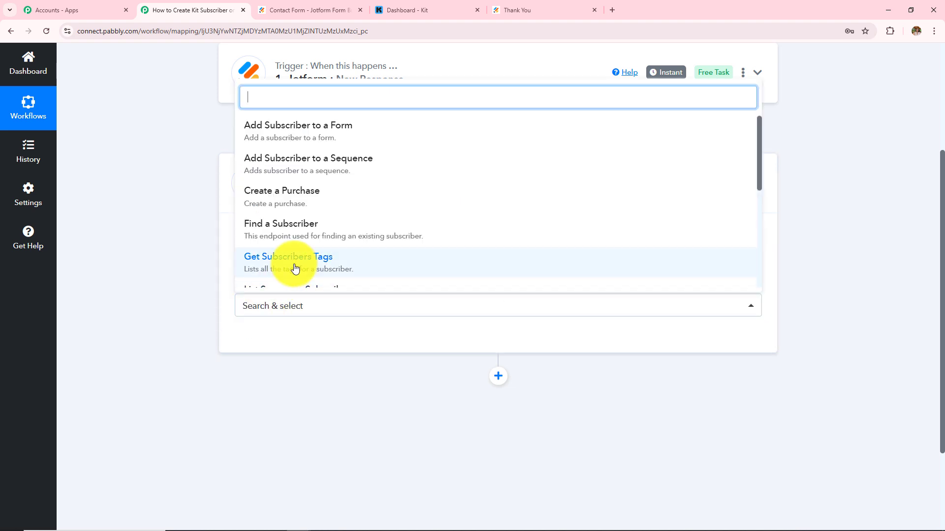
type("tag")
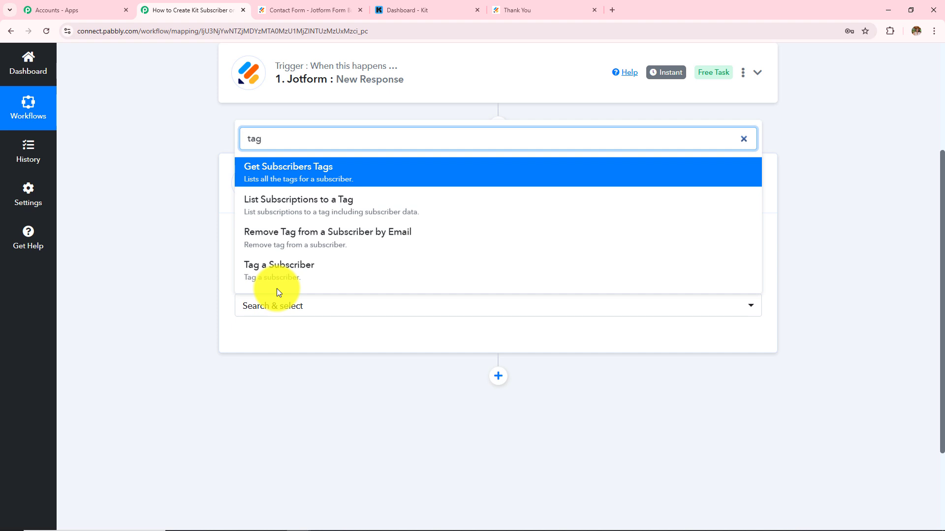
left_click(286, 273)
- Start adding a new Kit connection and read the note on where to find the API key and API secret
left_click(280, 348)
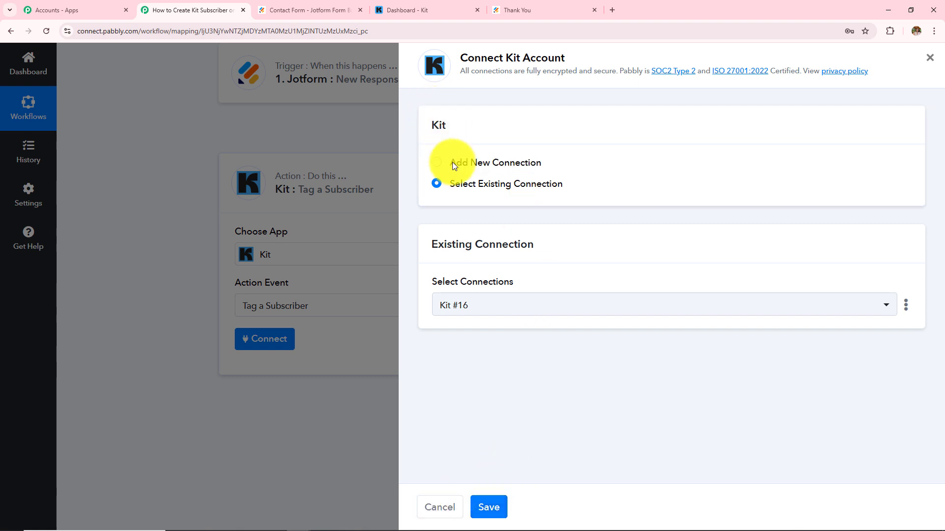
left_click(435, 164)
scroll(561, 285, "down", 1)
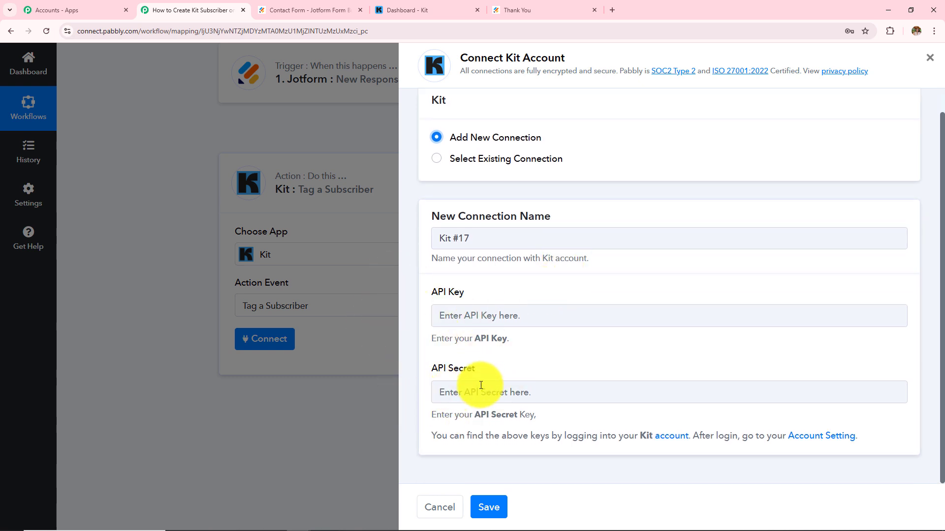
left_click_drag(434, 409, 899, 431)
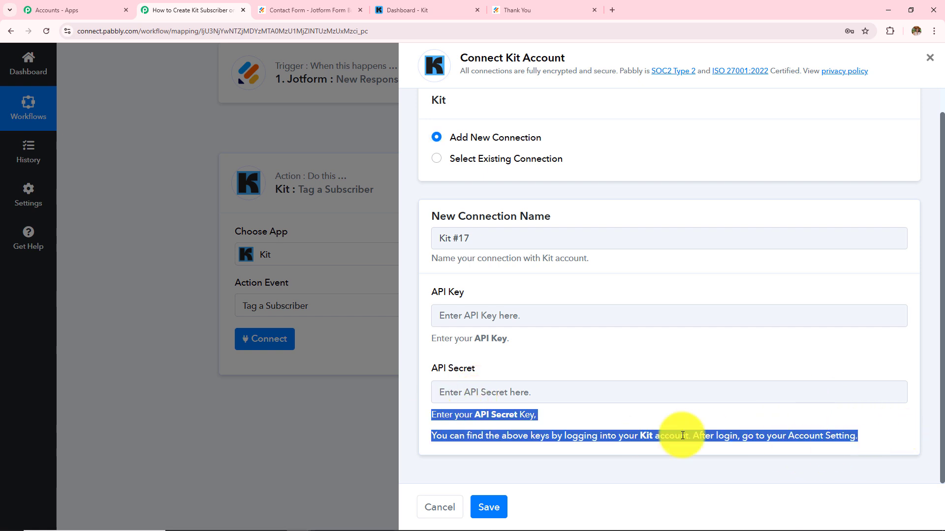
left_click(440, 459)
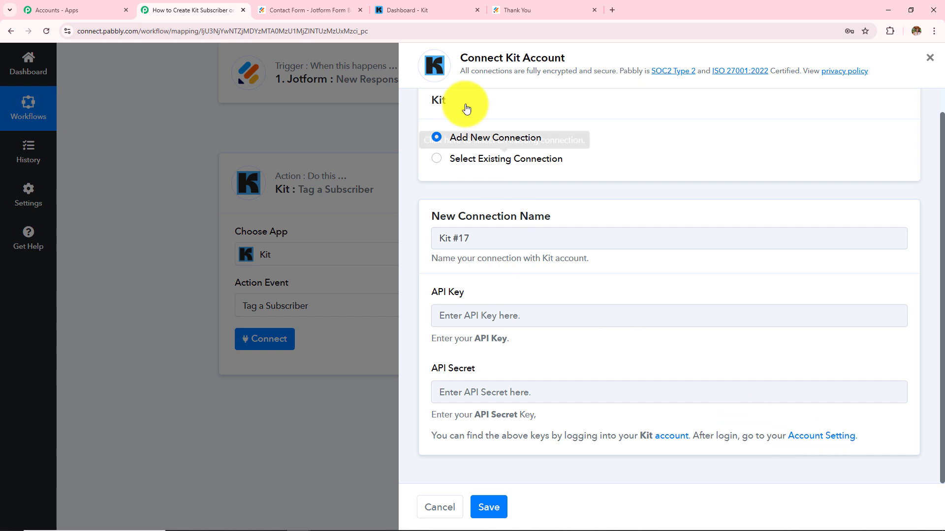
- Switch to Kit and open the Developer page of the account settings
left_click(423, 9)
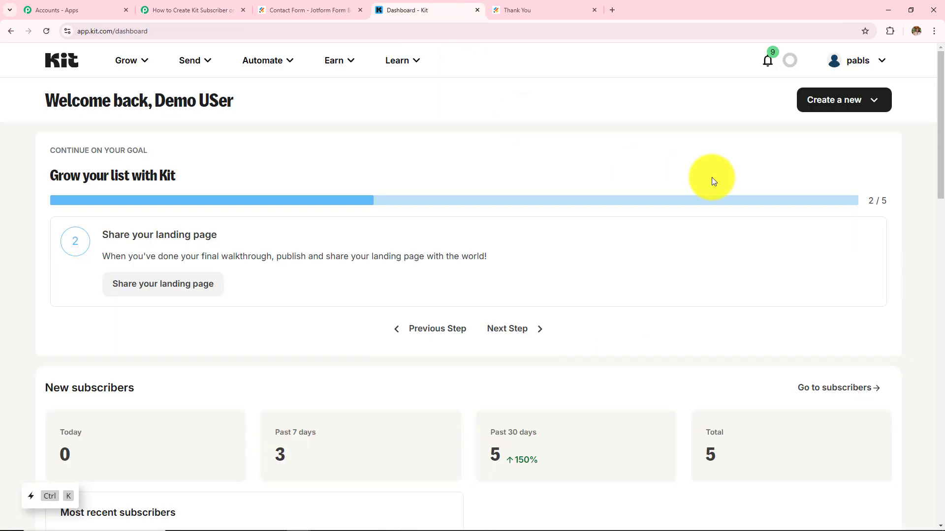
left_click(832, 61)
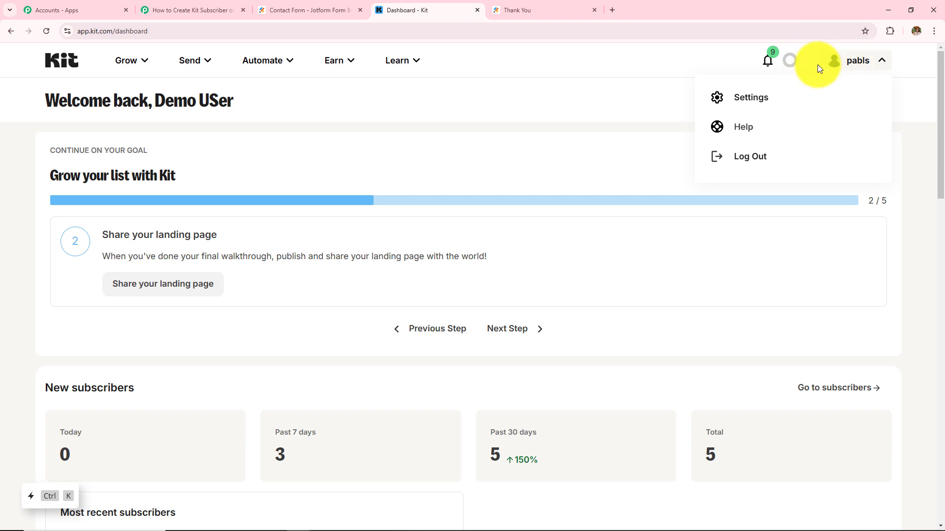
left_click(746, 101)
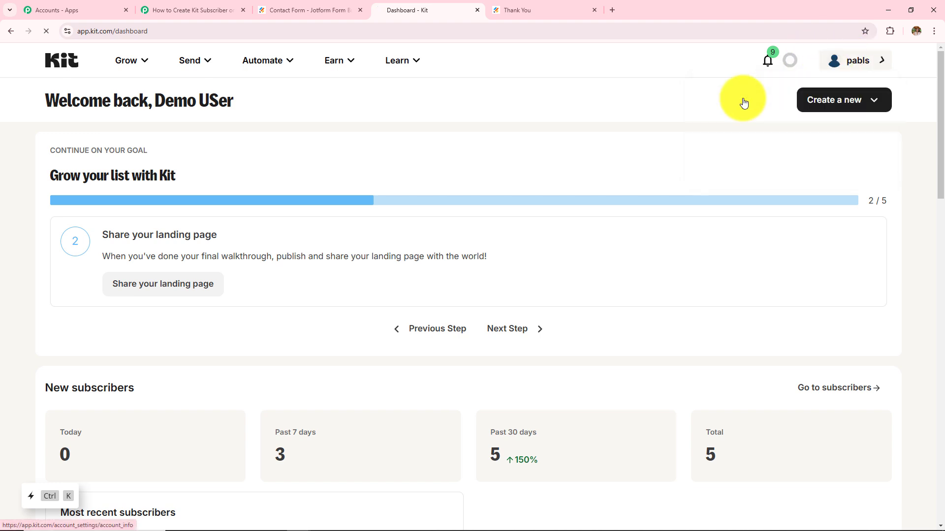
scroll(442, 348, "down", 10)
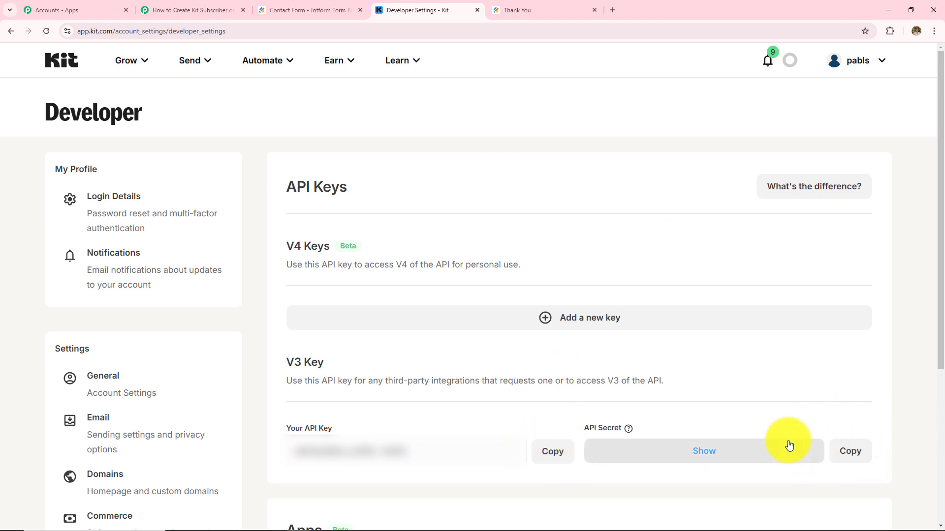
- Copy Kit's V3 API key and API secret into the matching fields of the new Pabbly Connect connection and save it
left_click(552, 455)
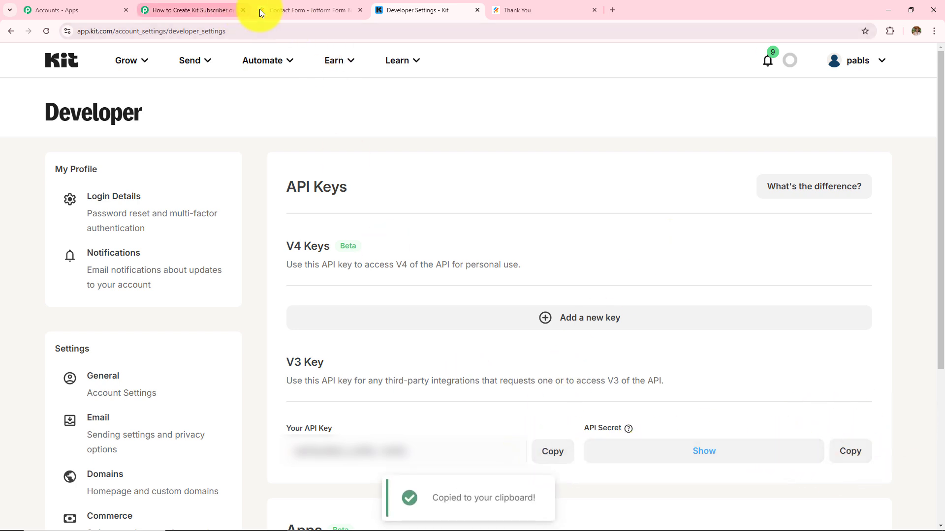
left_click(196, 10)
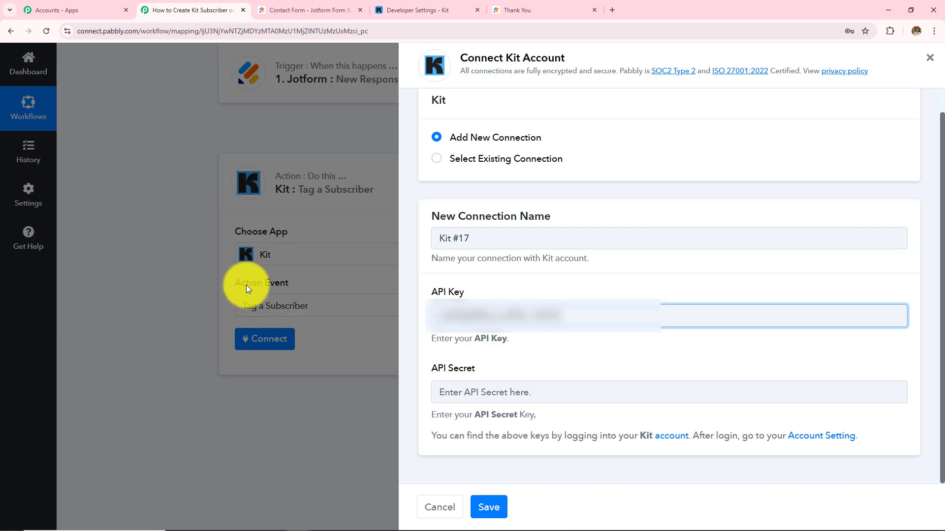
left_click(414, 10)
left_click(843, 458)
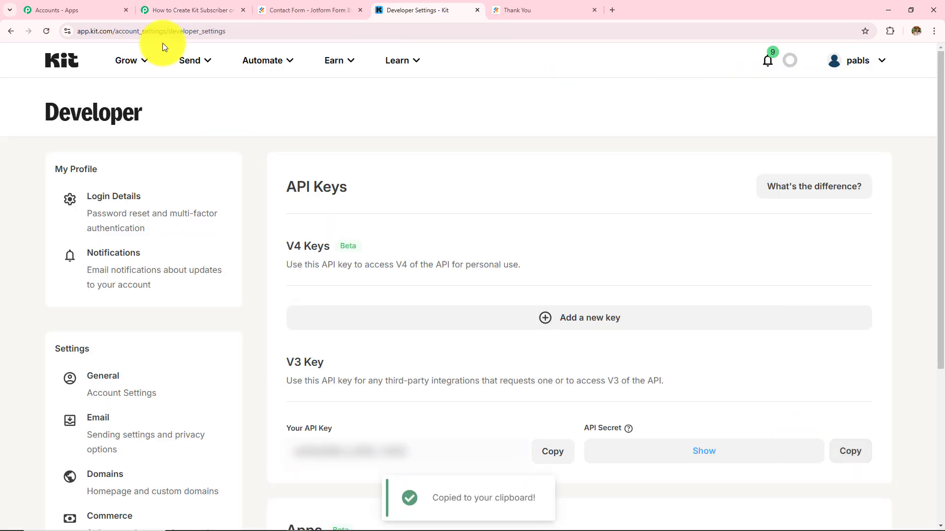
left_click(192, 10)
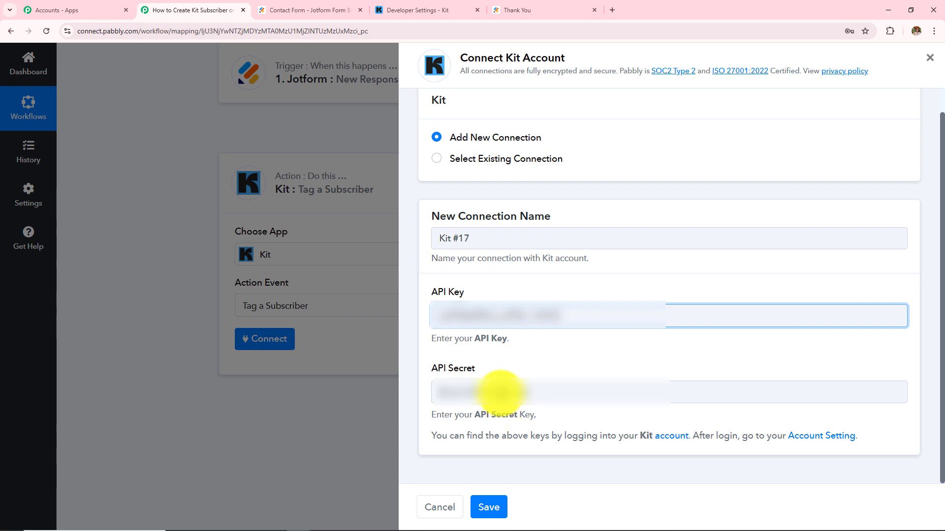
left_click(500, 391)
key("ctrl+v")
key("ctrl+v")
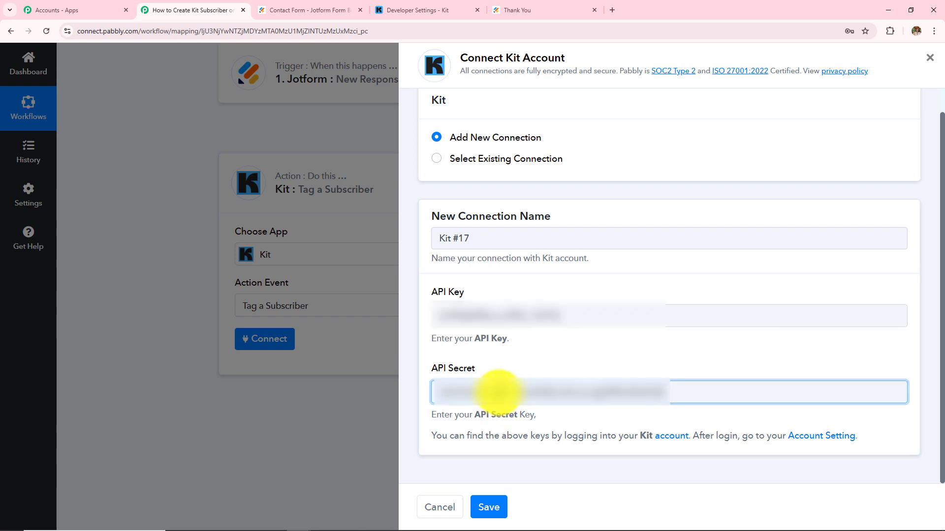
left_click(488, 512)
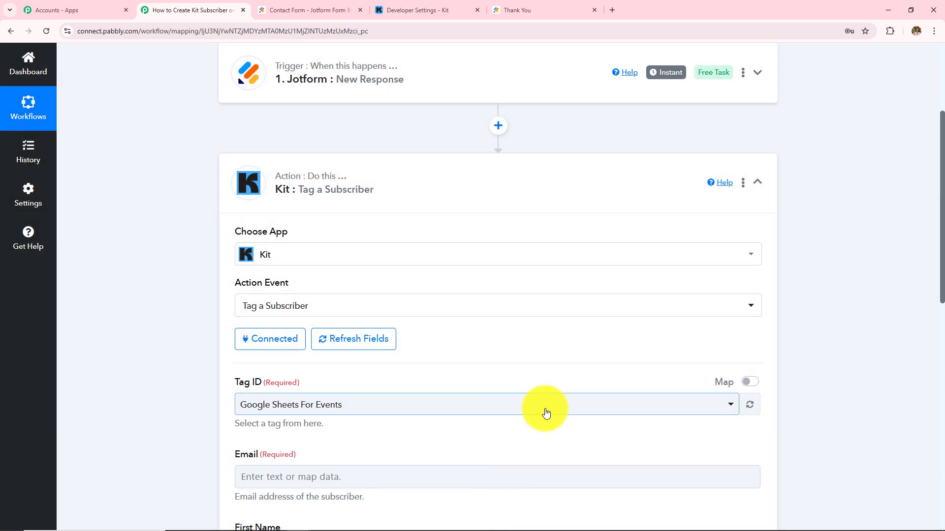
- Review the Tag a Subscriber fields and set the Tag ID to My Events
scroll(544, 410, "down", 8)
scroll(545, 409, "up", 4)
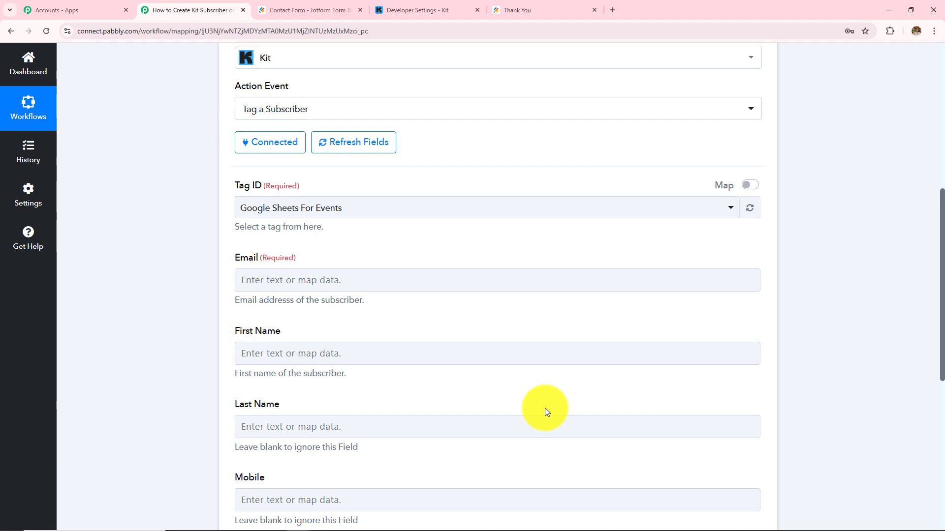
scroll(545, 408, "up", 1)
left_click_drag(231, 238, 293, 236)
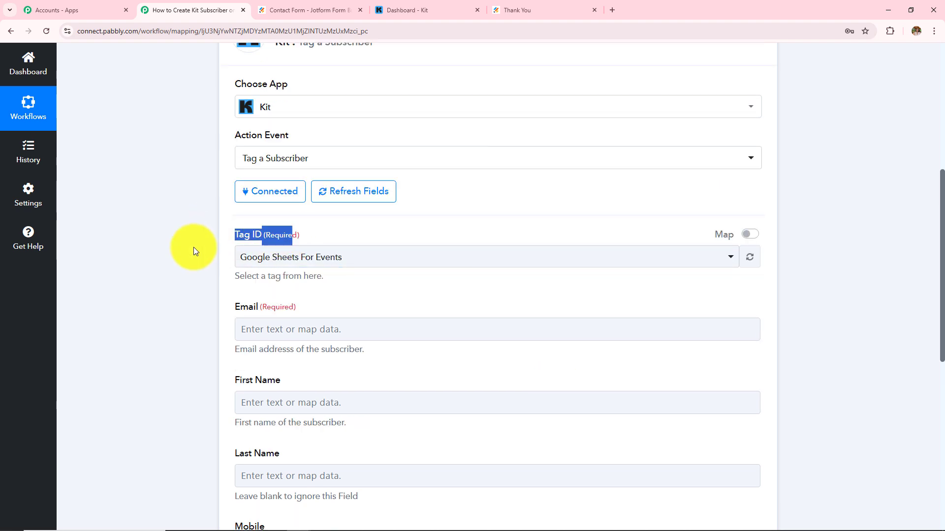
left_click(190, 257)
scroll(236, 315, "up", 2)
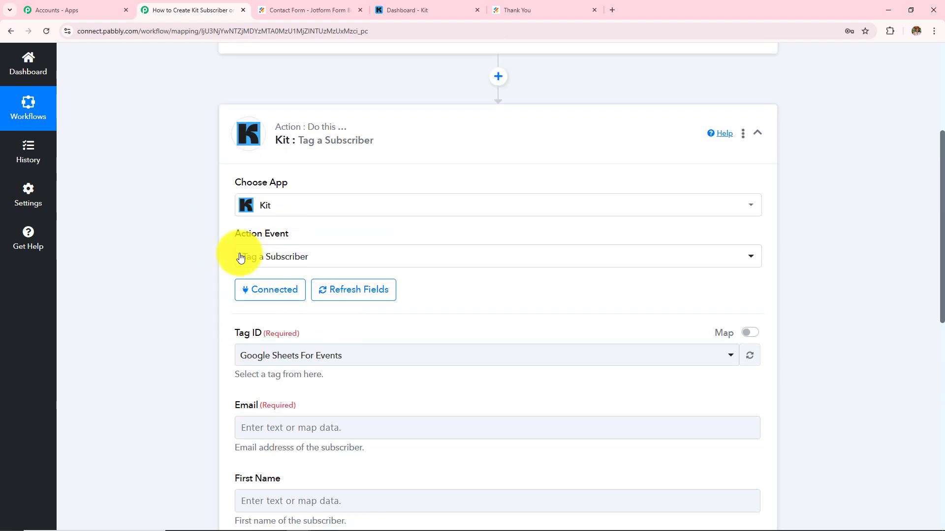
left_click(362, 363)
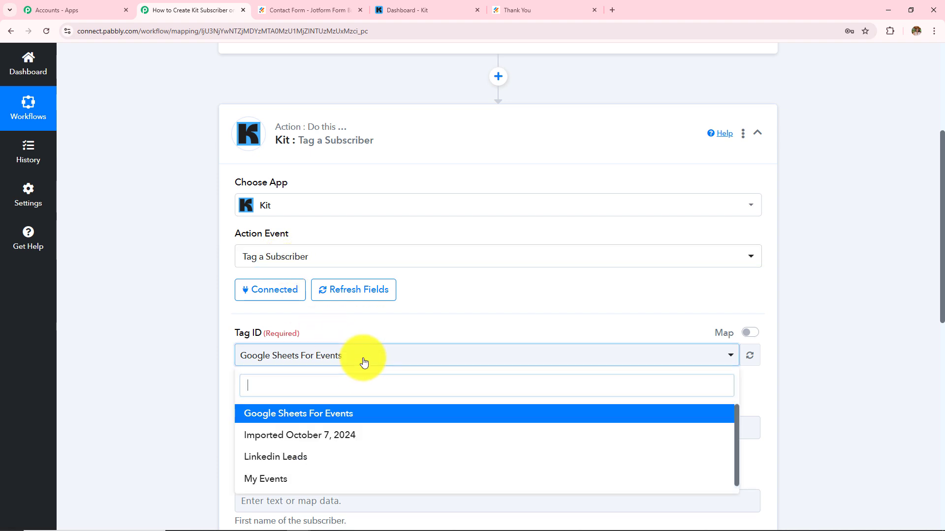
scroll(173, 348, "down", 3)
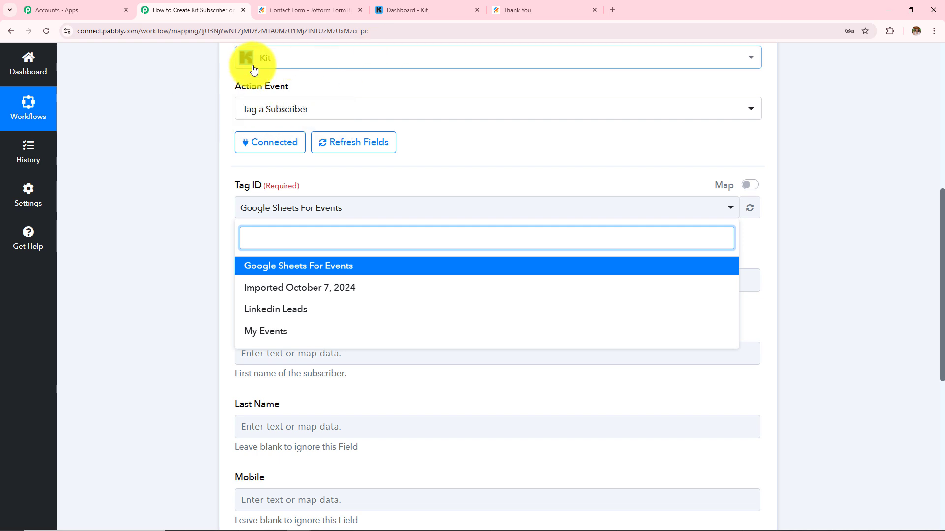
left_click(261, 332)
- Map the subscriber's Email field to the RawRequest Q5 EmailAddress value from the Jotform response
left_click(291, 279)
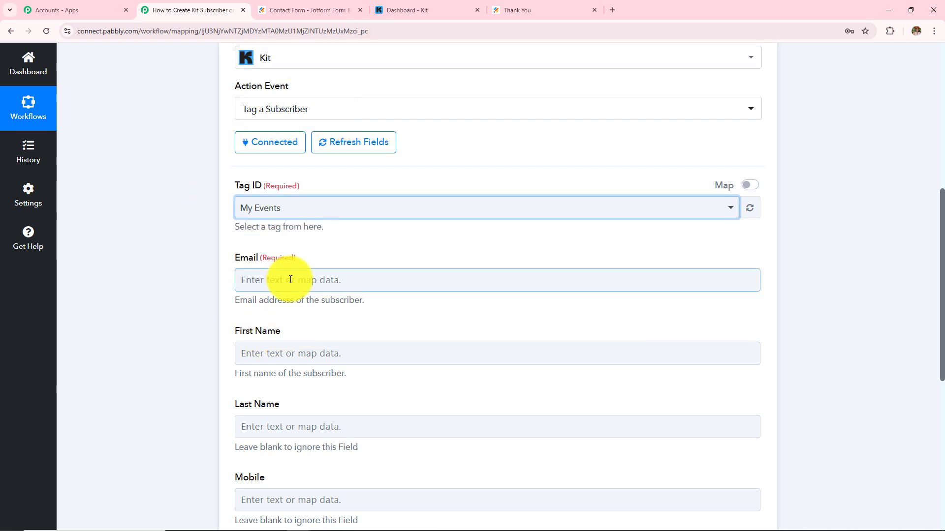
left_click(291, 280)
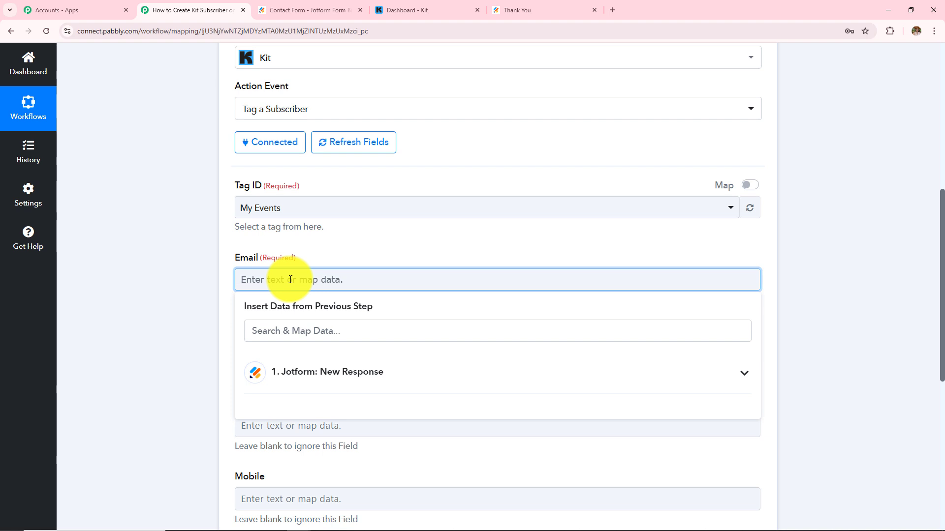
scroll(291, 279, "up", 6)
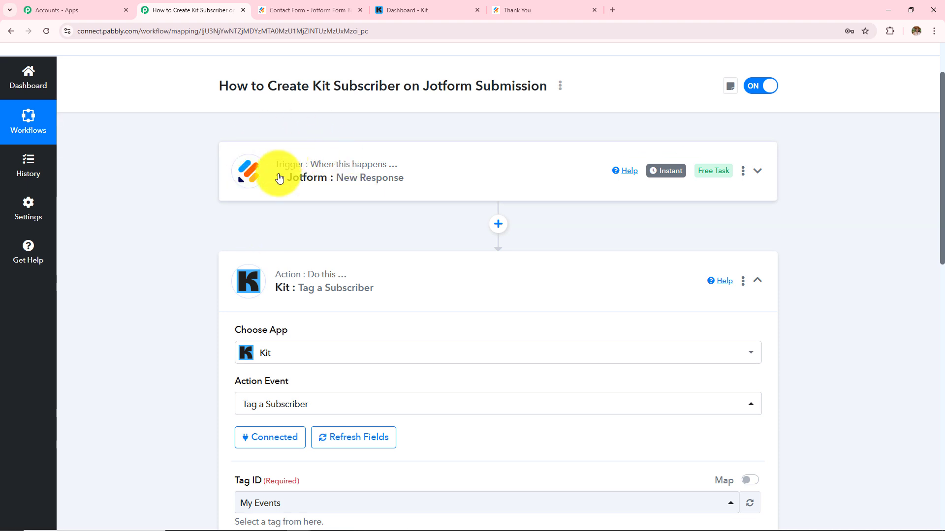
scroll(355, 247, "down", 4)
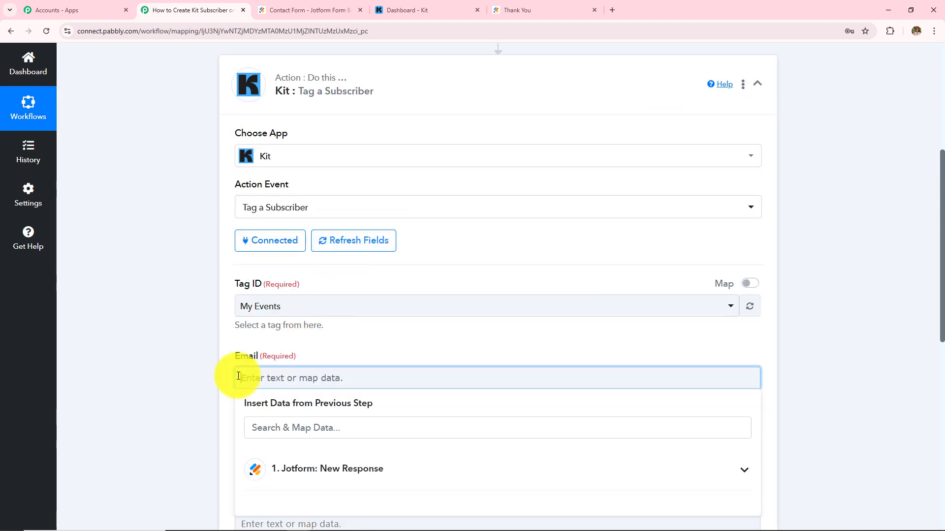
scroll(303, 374, "down", 3)
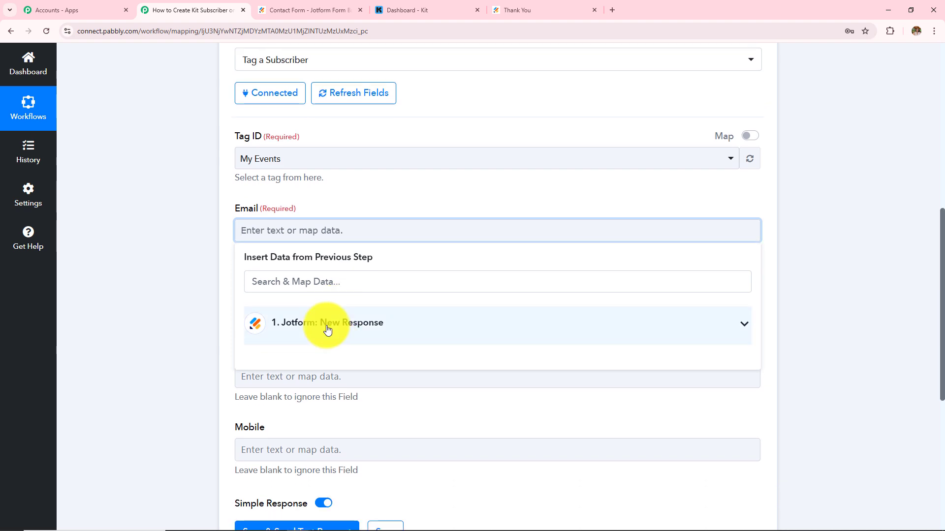
left_click(319, 334)
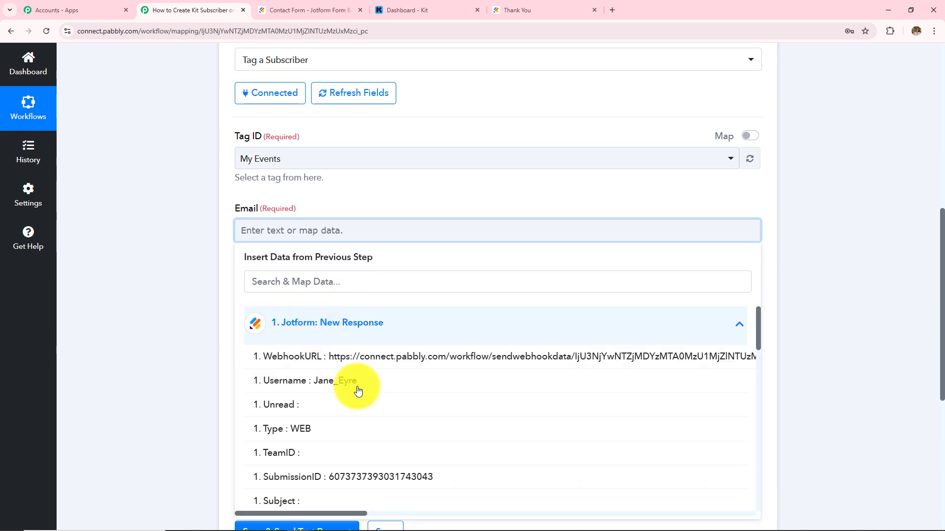
scroll(361, 419, "down", 8)
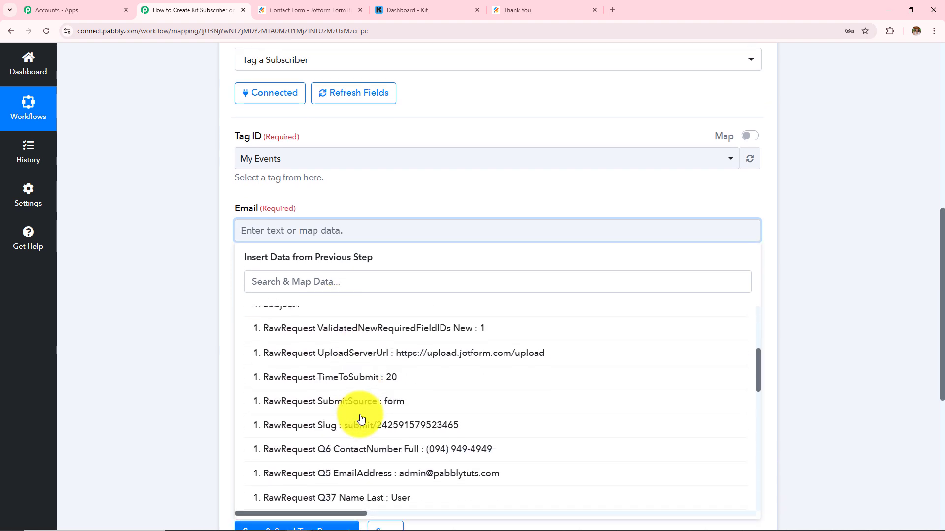
scroll(361, 419, "down", 4)
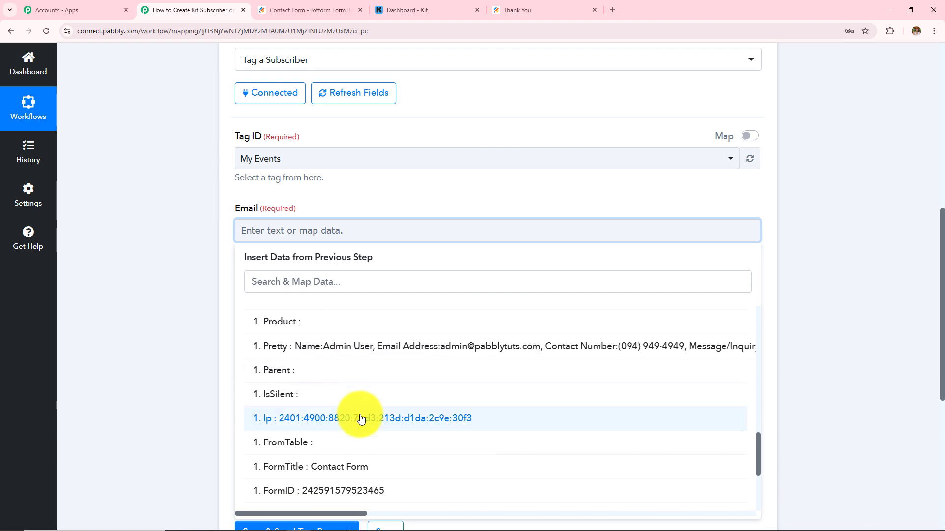
scroll(361, 419, "up", 6)
scroll(361, 418, "up", 3)
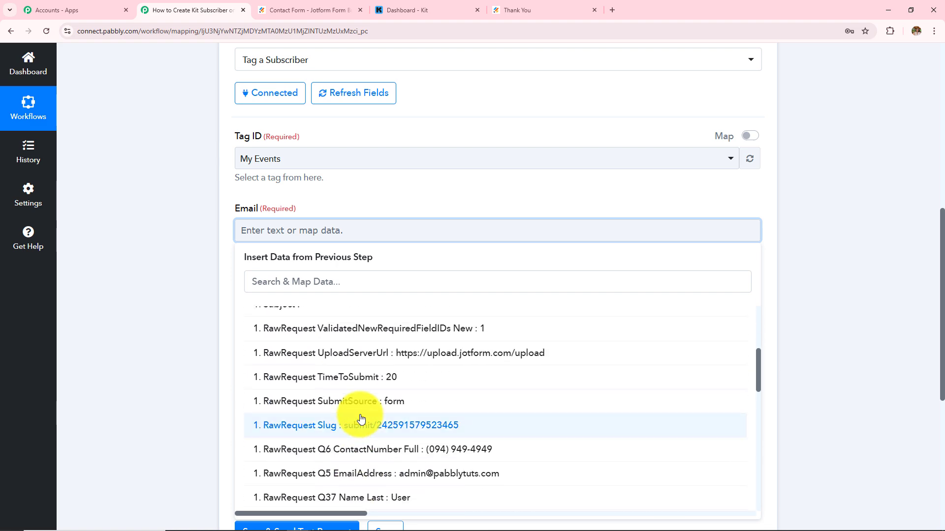
left_click(422, 483)
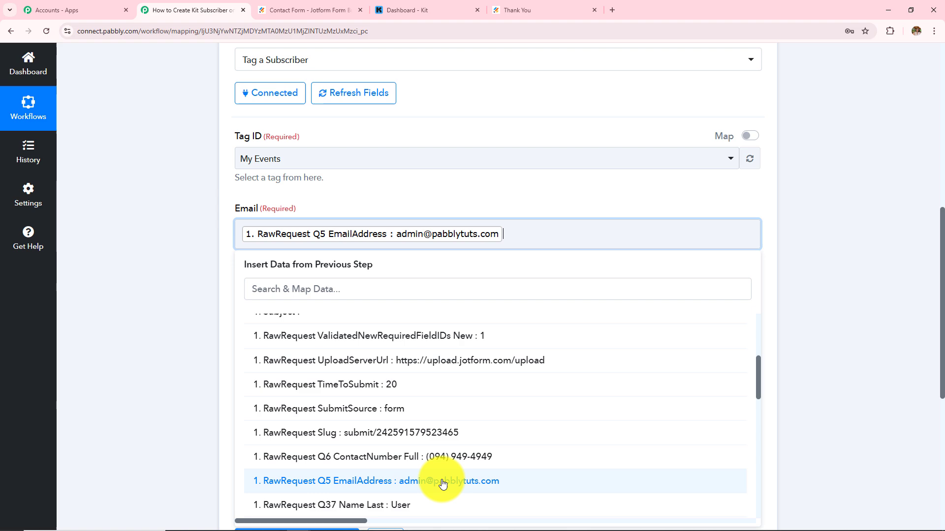
left_click(206, 335)
- Map the subscriber's First Name field to the RawRequest Q37 Name First value from the Jotform response
left_click(400, 315)
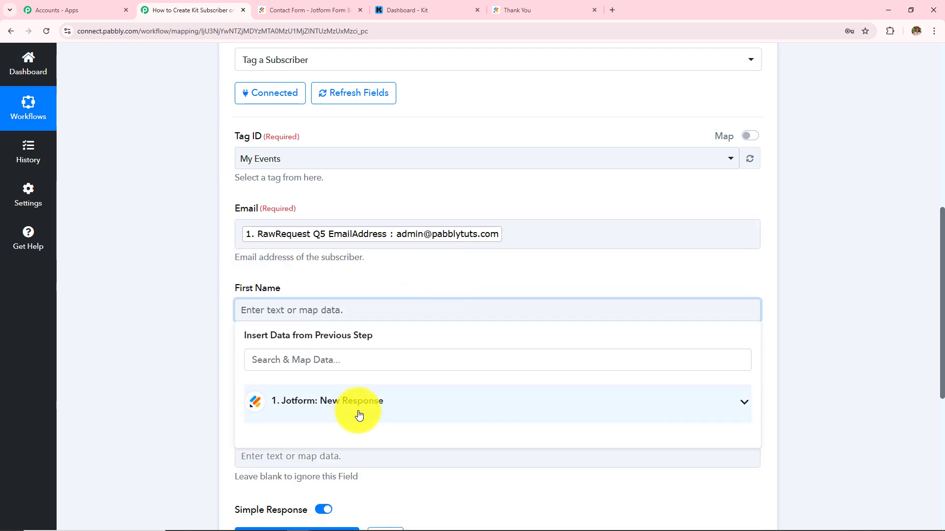
left_click(359, 343)
scroll(423, 359, "down", 3)
scroll(405, 382, "down", 5)
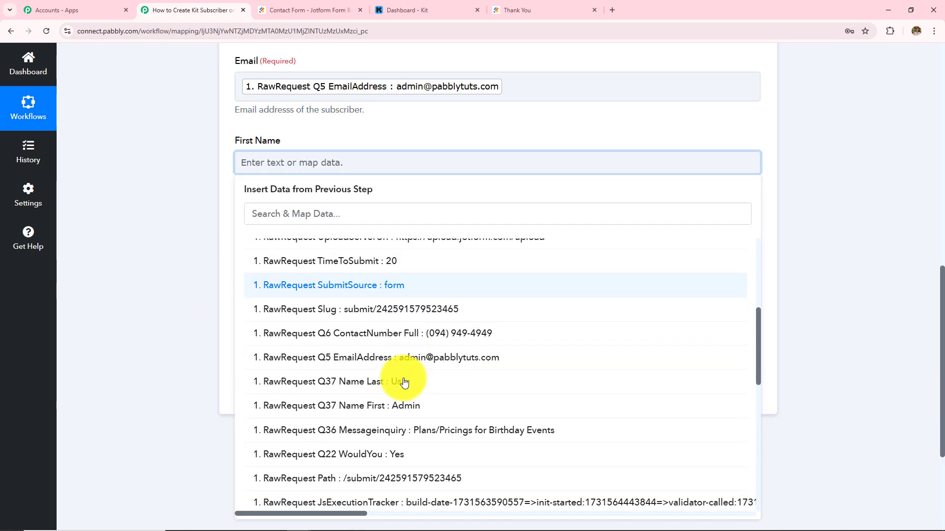
left_click(400, 403)
left_click(184, 315)
- Map the subscriber's Last Name field to the RawRequest Q37 Name Last value from the Jotform response
left_click(291, 243)
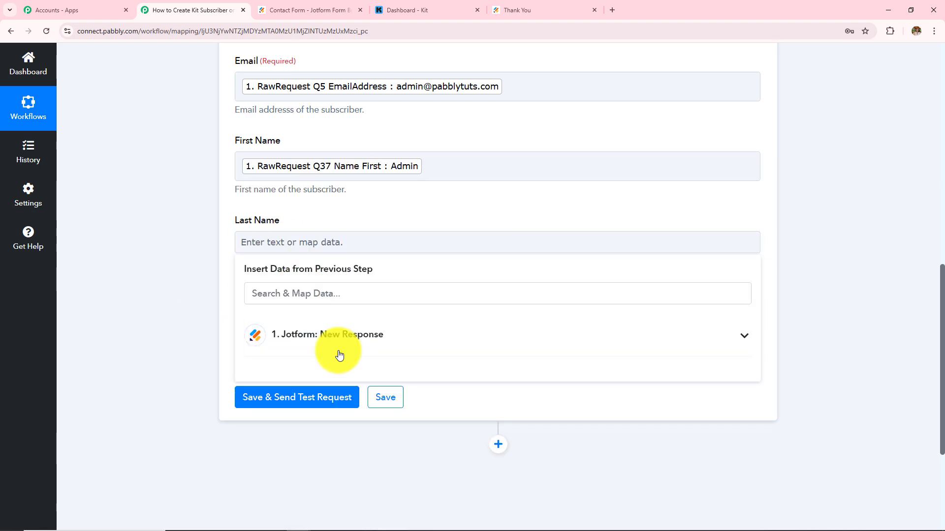
left_click(374, 344)
scroll(504, 385, "down", 5)
left_click(429, 463)
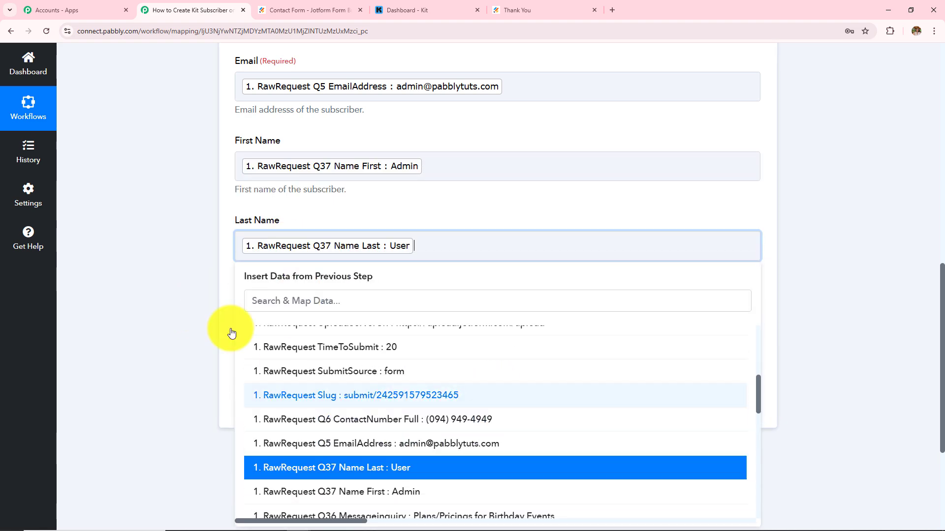
left_click(231, 327)
- Map the subscriber's Mobile field to the RawRequest Q6 ContactNumber Full value from the Jotform response
left_click(436, 321)
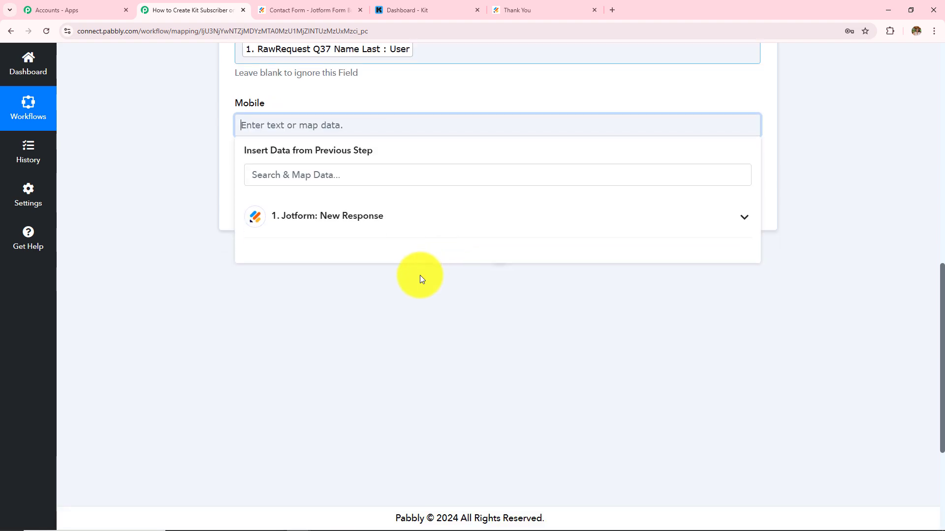
left_click(394, 224)
scroll(419, 399, "down", 3)
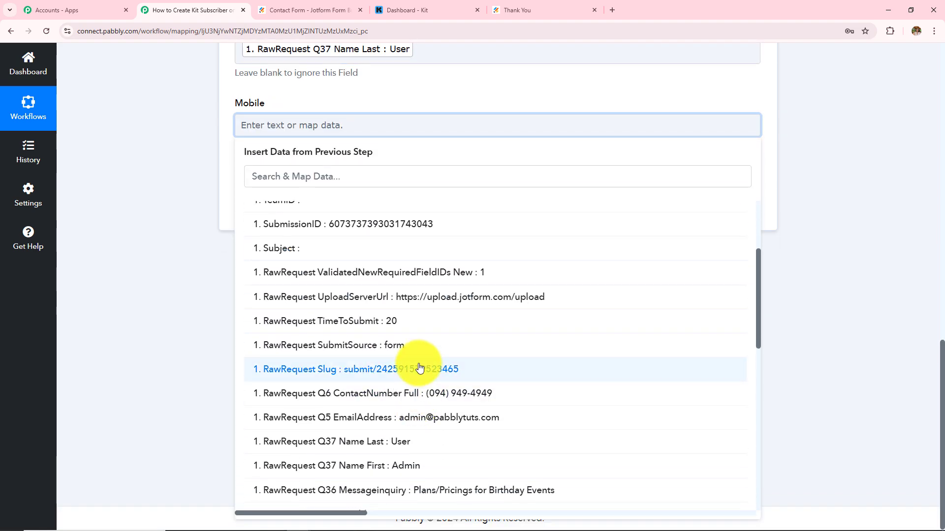
left_click(418, 391)
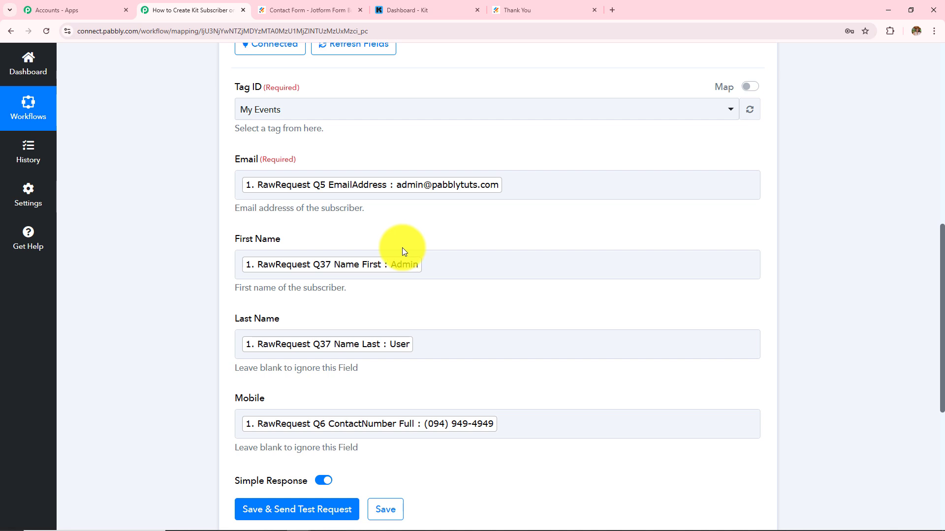
left_click(440, 268)
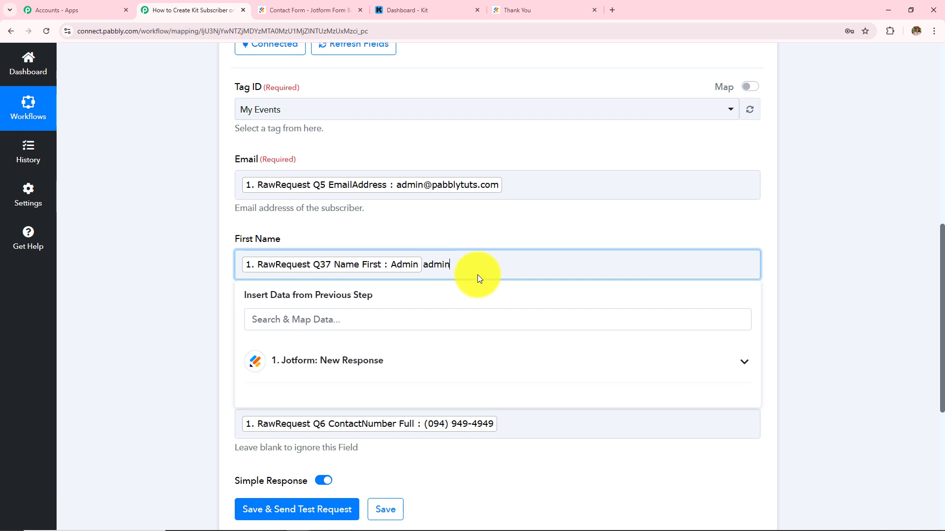
left_click(78, 310)
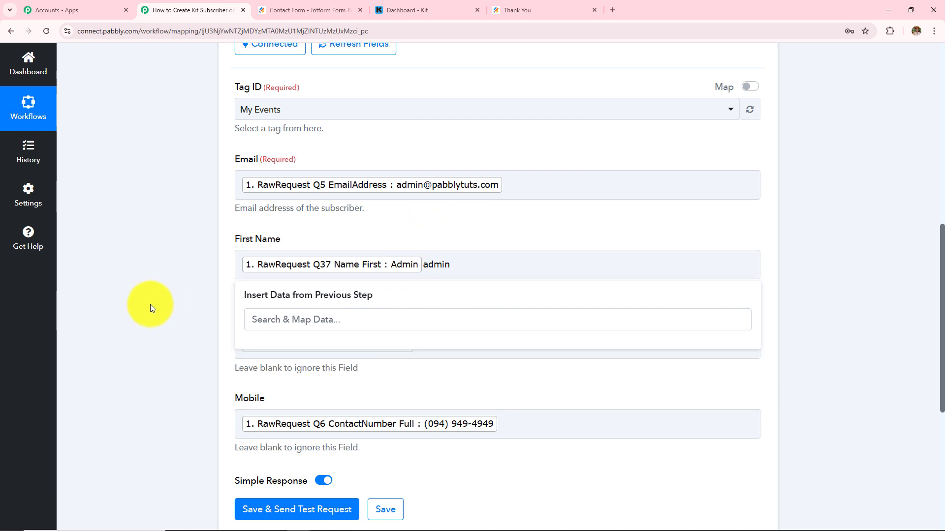
left_click_drag(455, 273, 409, 266)
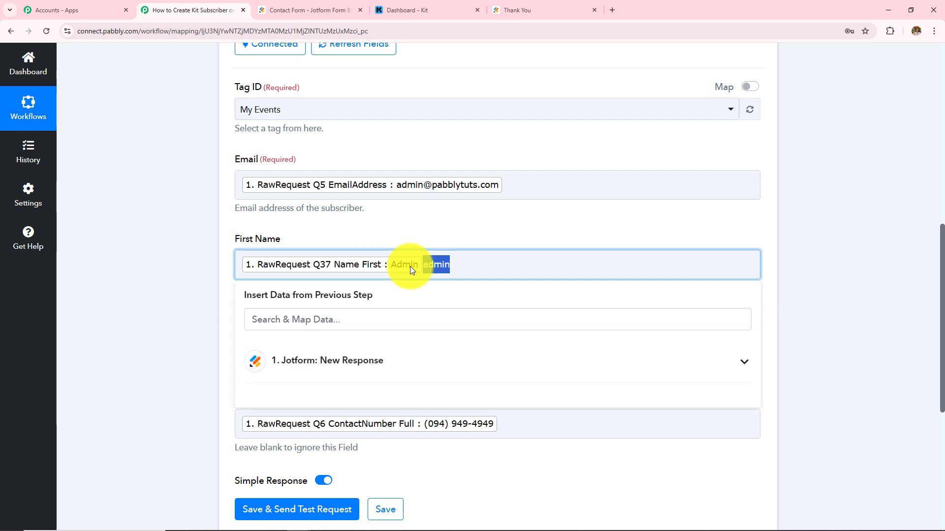
key("BackSpace")
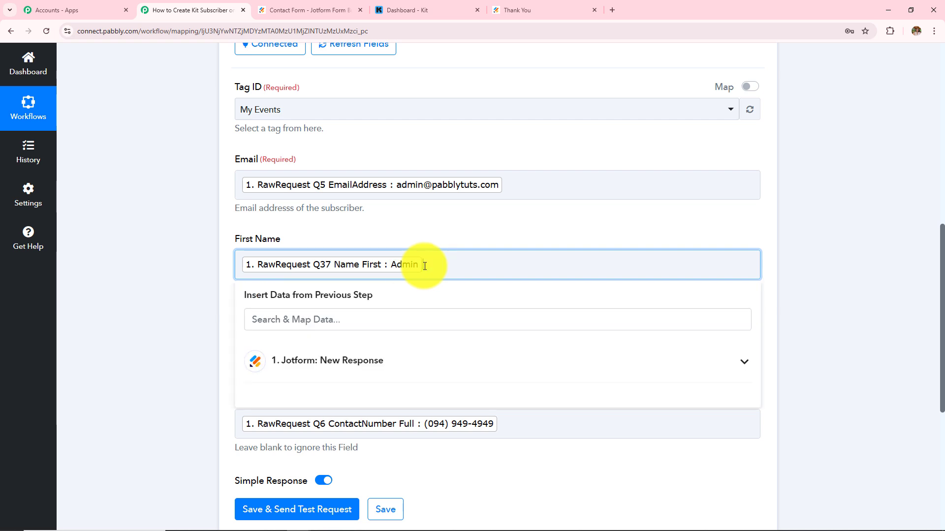
left_click(141, 299)
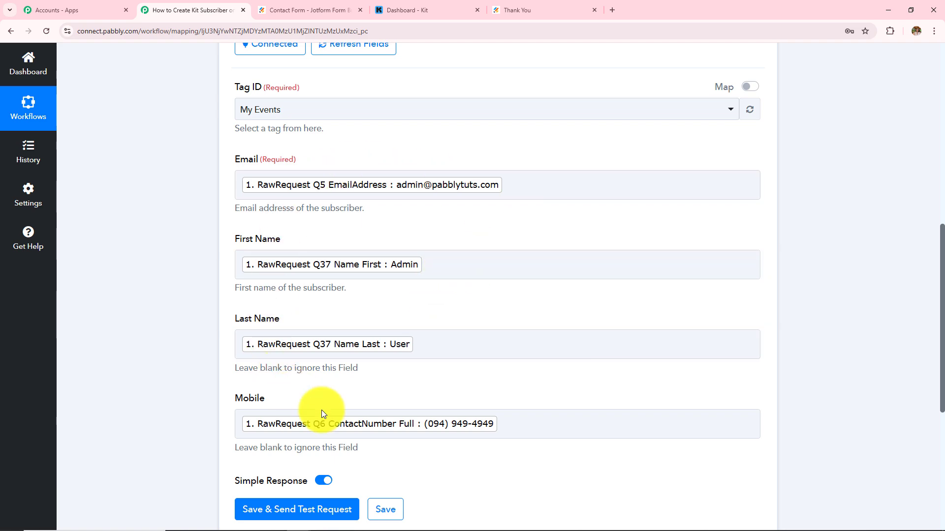
- Save the Tag a Subscriber action with a test request to Kit and check the Subscription Id in the response
scroll(243, 334, "down", 3)
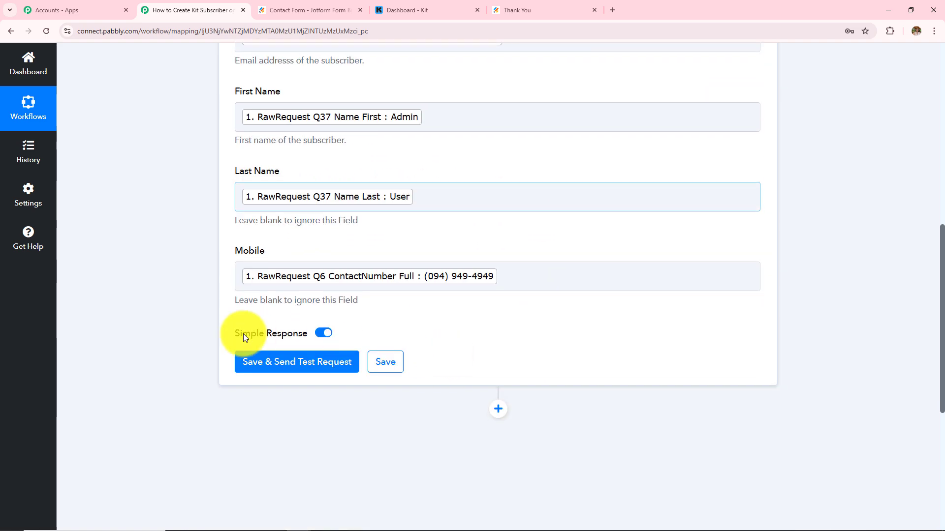
left_click(313, 364)
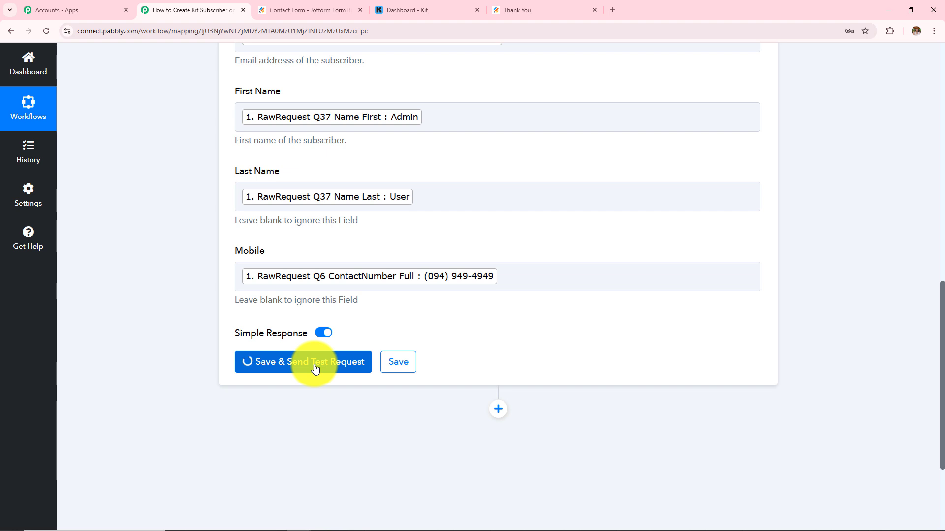
scroll(524, 230, "down", 5)
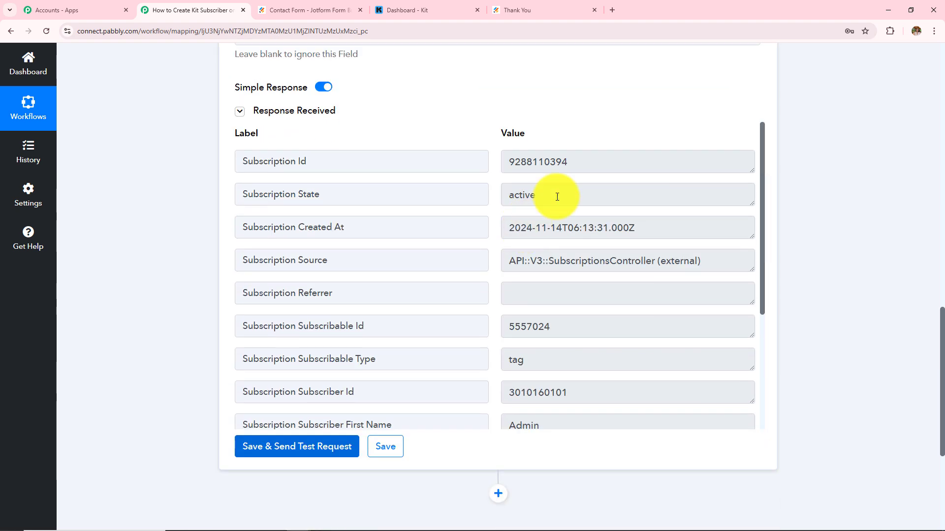
left_click(597, 161)
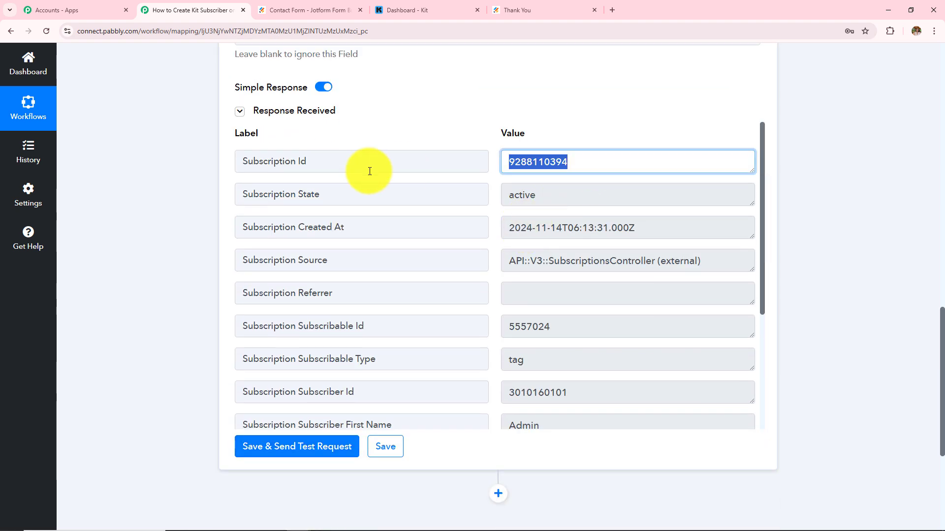
left_click(199, 183)
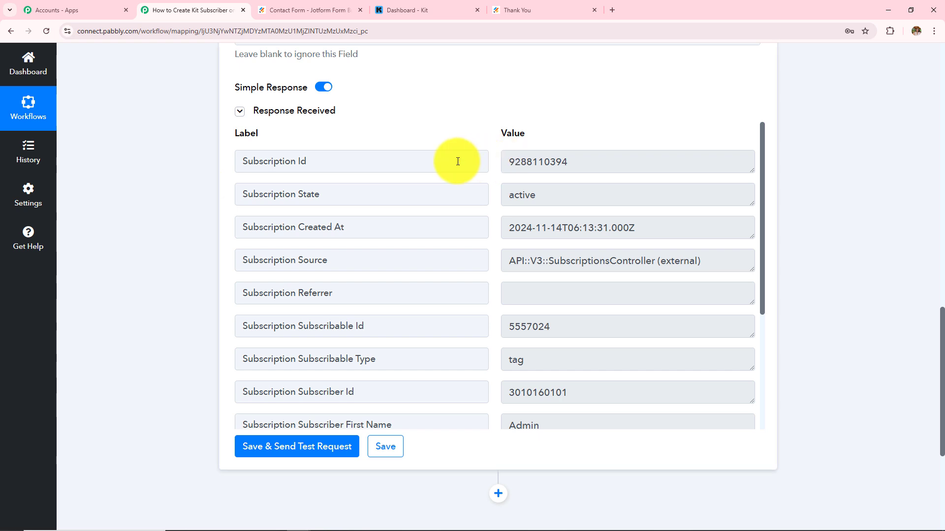
- Switch to Kit, browse the confirmed subscribers and open the record of the subscriber added by the test request
left_click(415, 12)
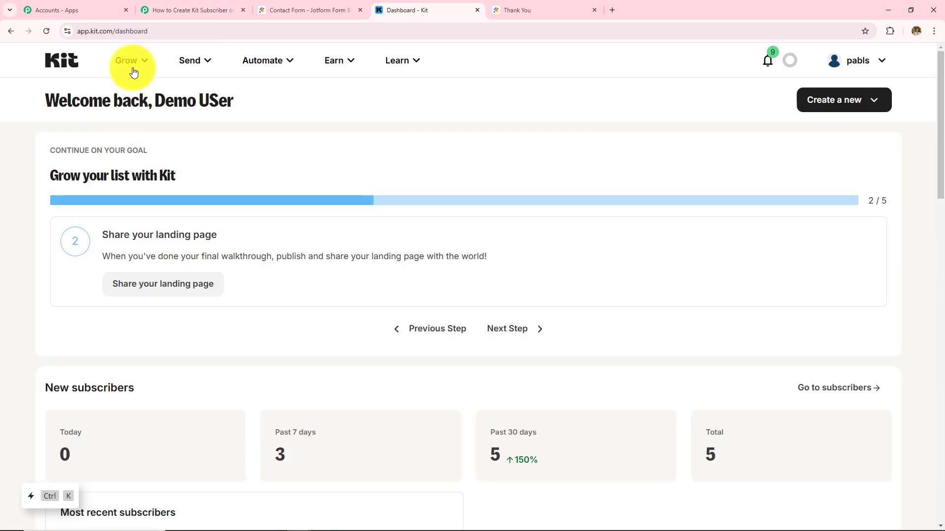
left_click(134, 64)
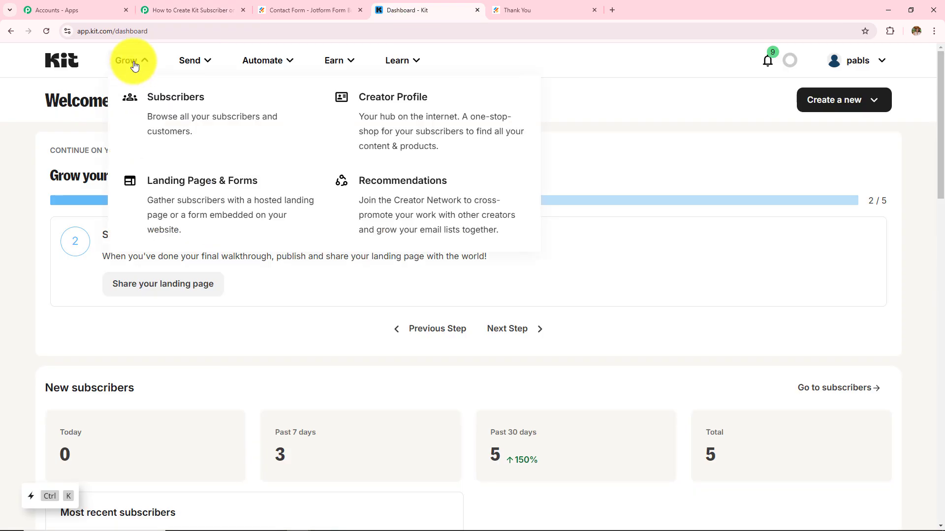
left_click(202, 110)
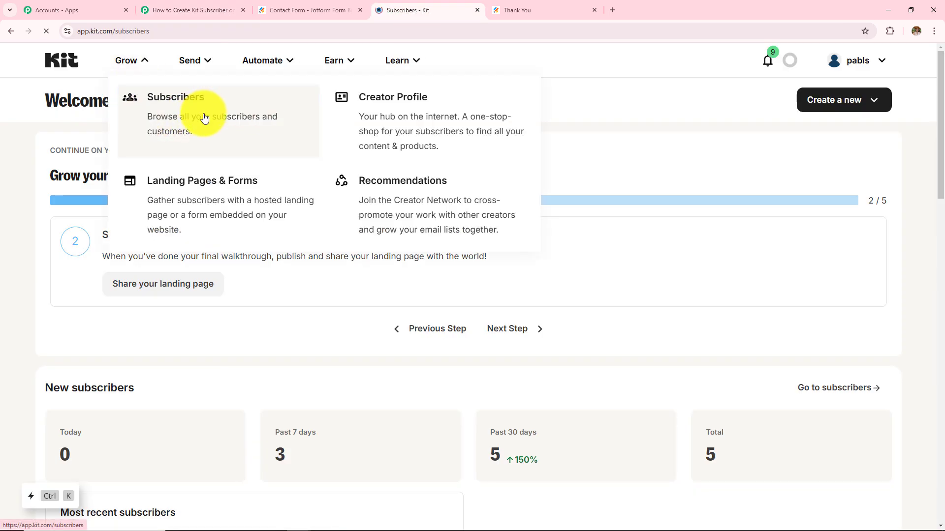
scroll(610, 219, "down", 5)
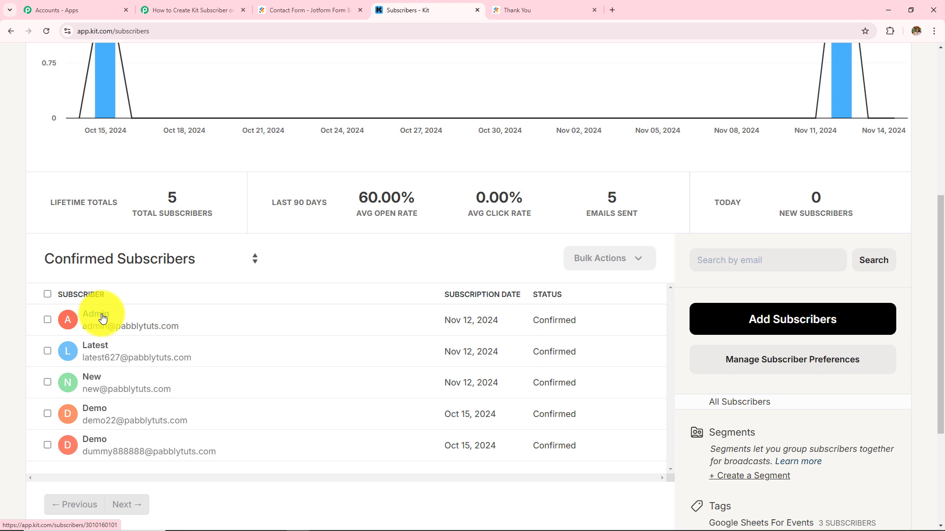
left_click(91, 317)
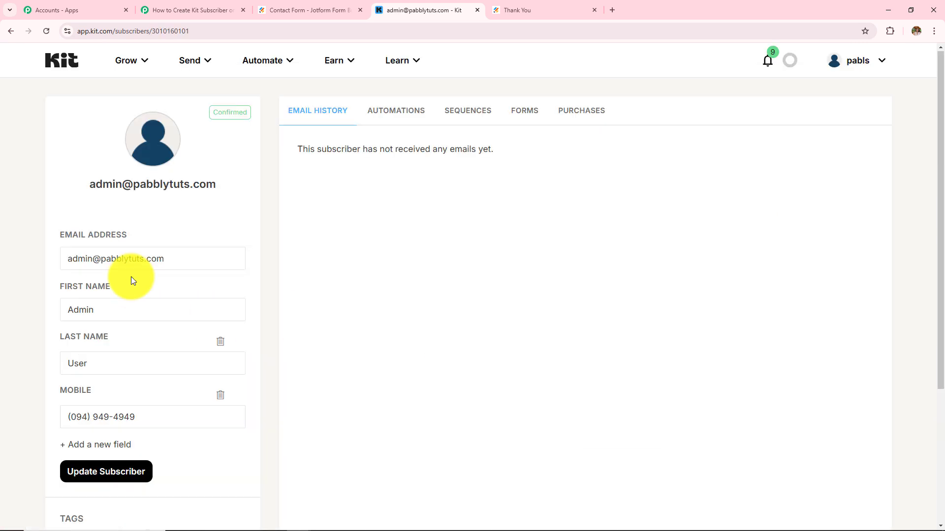
- Check the subscriber record's First Name, Last Name, Mobile and Tags against the mapped form data
double_click(106, 310)
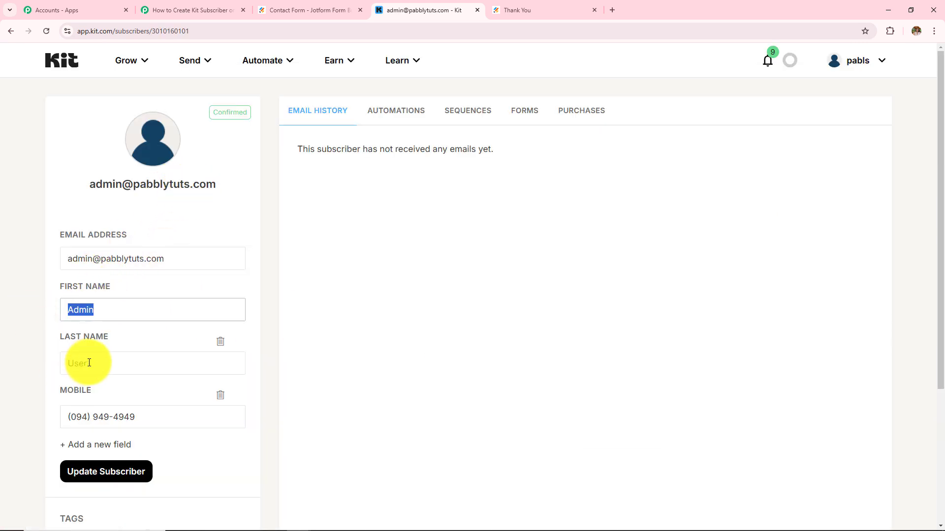
double_click(89, 362)
left_click(238, 418)
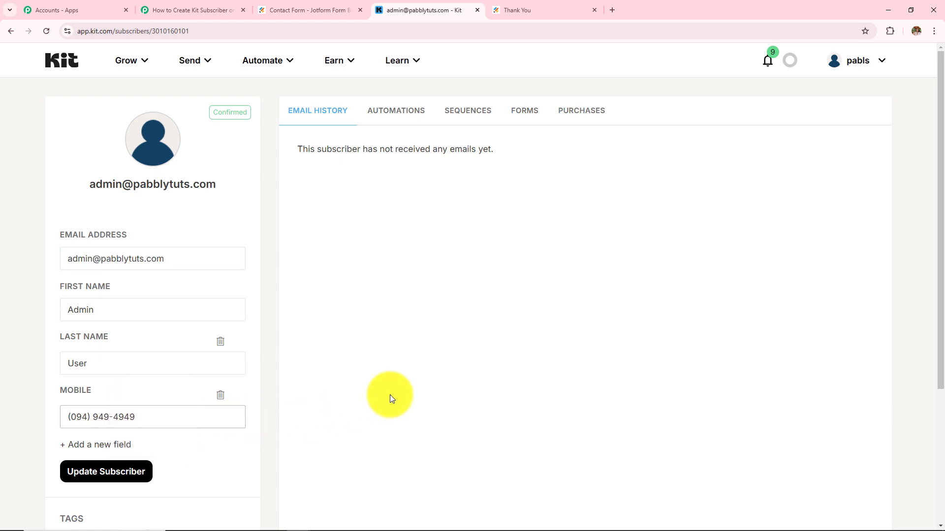
scroll(390, 395, "down", 4)
mouse_move(73, 347)
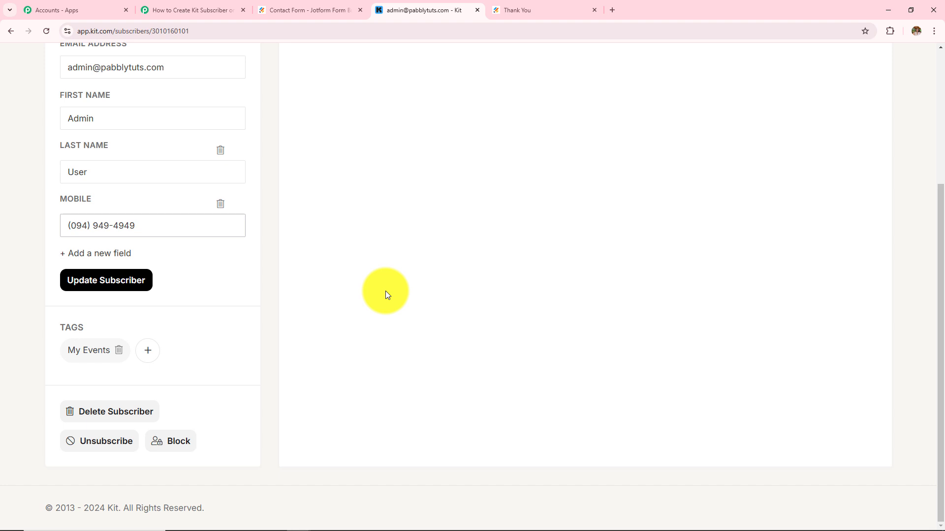
scroll(408, 318, "up", 4)
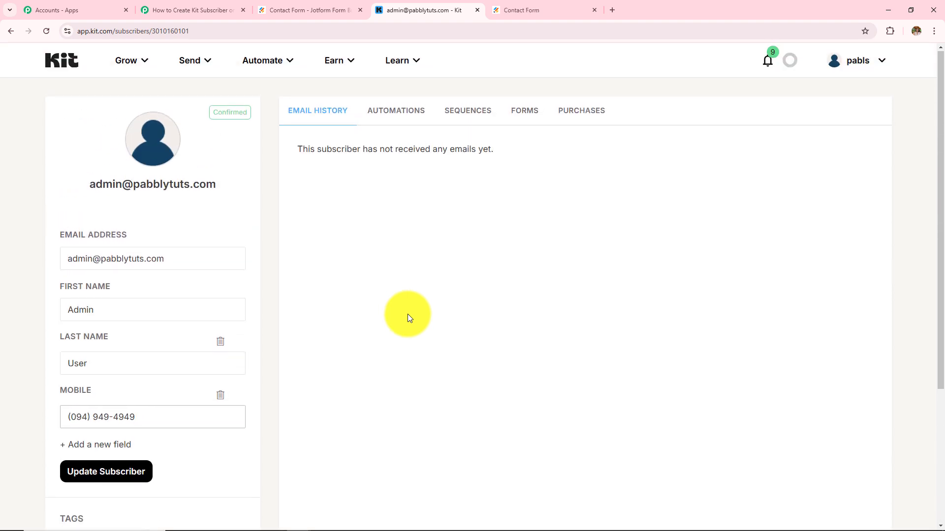
- Switch to the Jotform Contact Form and submit a new response with name, email, contact number, message "Plans/Pricings for Birthday Events" and updates set to Yes
left_click(565, 7)
scroll(465, 217, "down", 3)
scroll(466, 215, "down", 2)
scroll(466, 216, "up", 3)
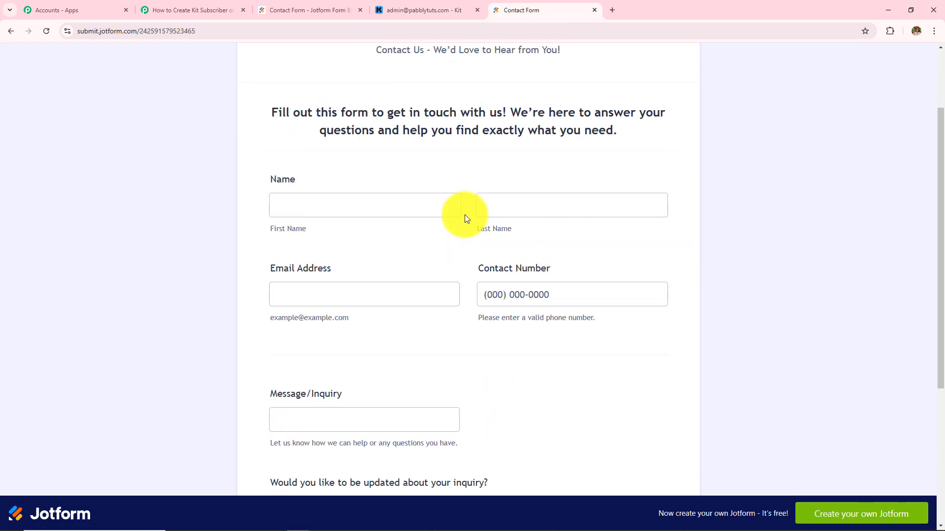
left_click(315, 206)
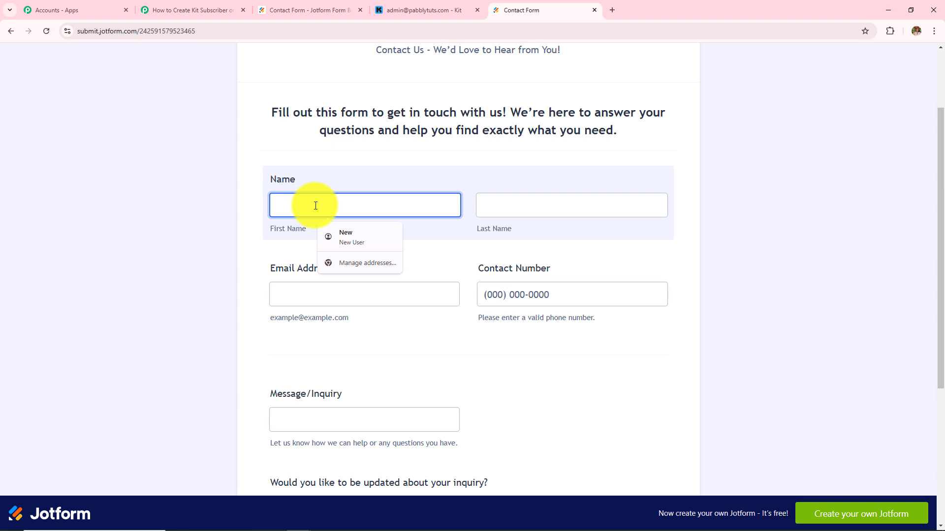
type("Current")
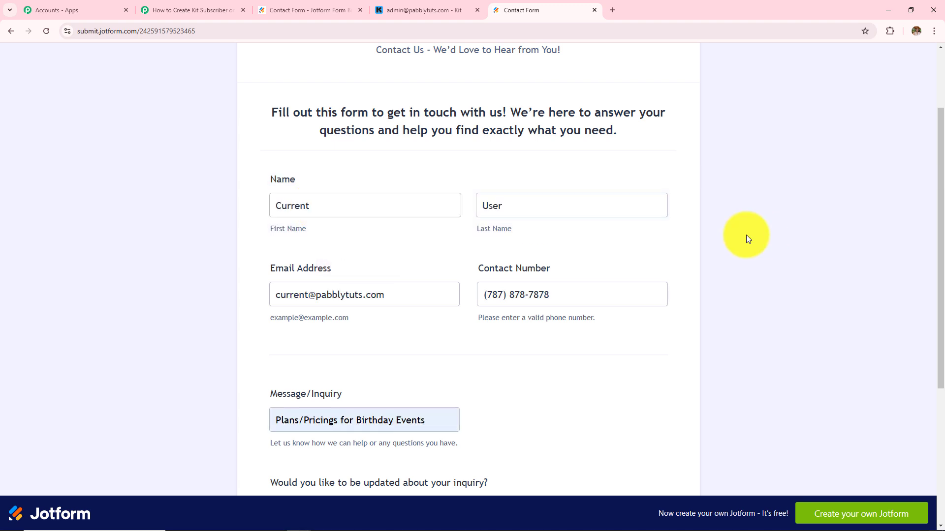
left_click(485, 215)
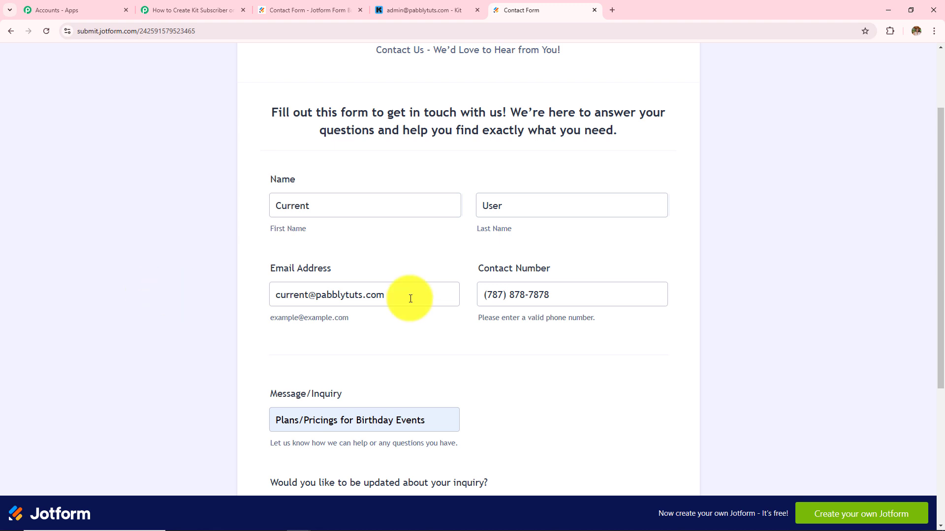
scroll(429, 290, "down", 4)
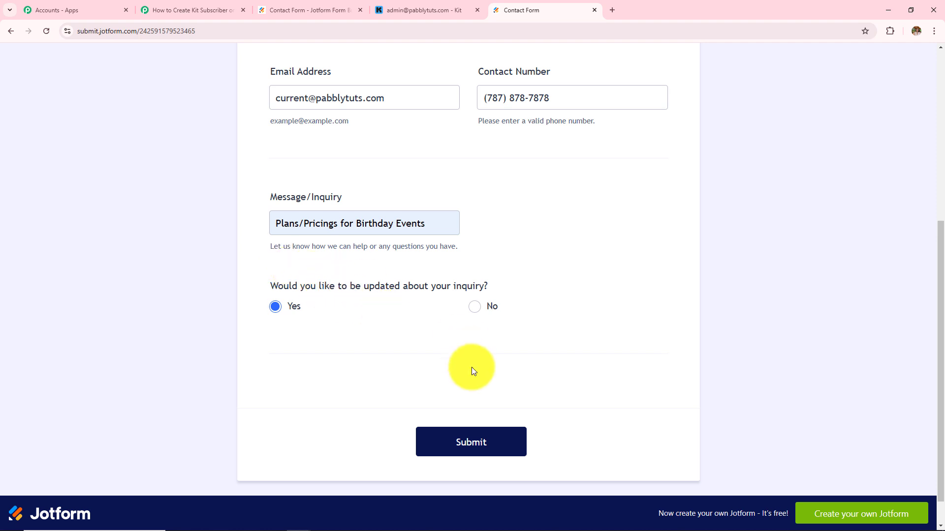
left_click(482, 436)
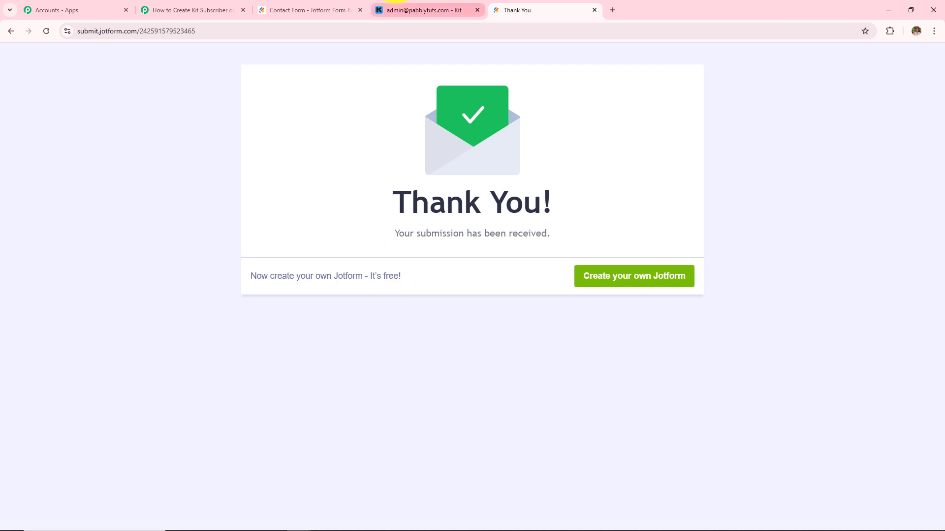
- Return to Kit, refresh the subscriber list and open the record of the subscriber from the new form response
left_click(396, 7)
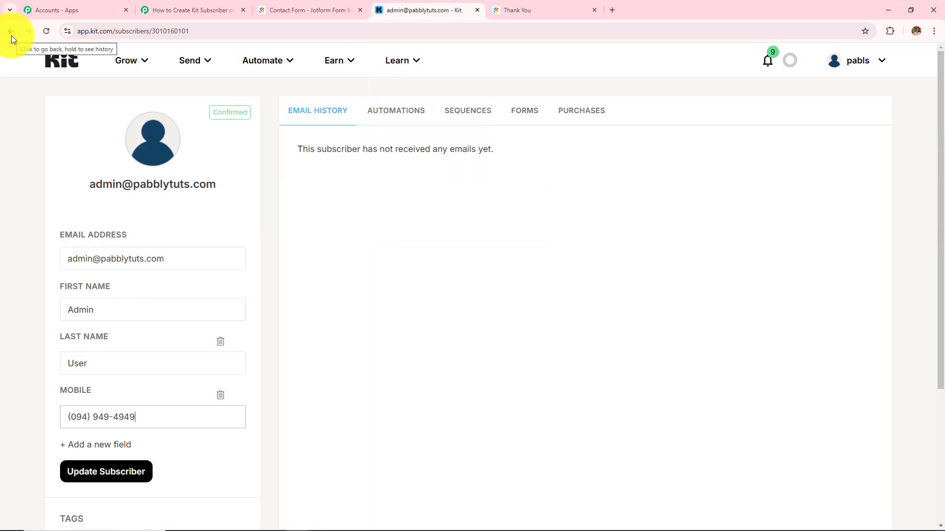
left_click(11, 35)
left_click(47, 31)
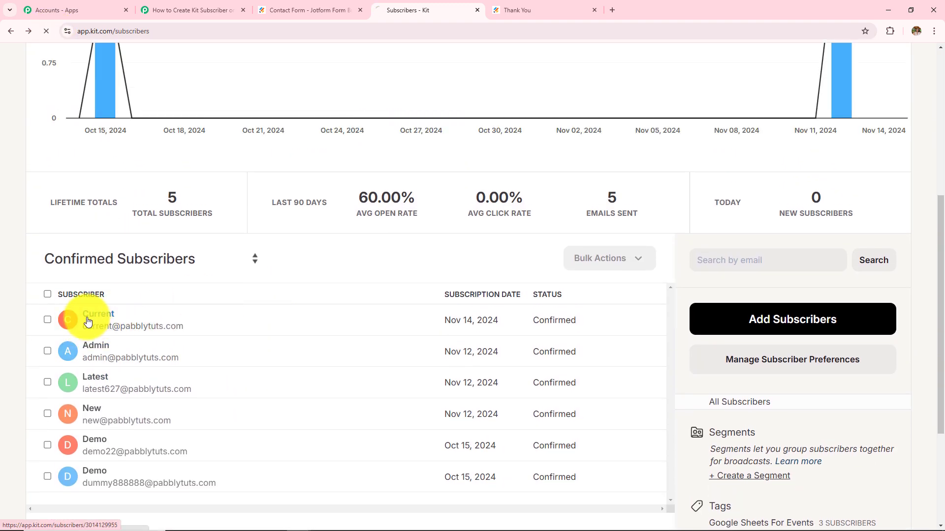
left_click(83, 316)
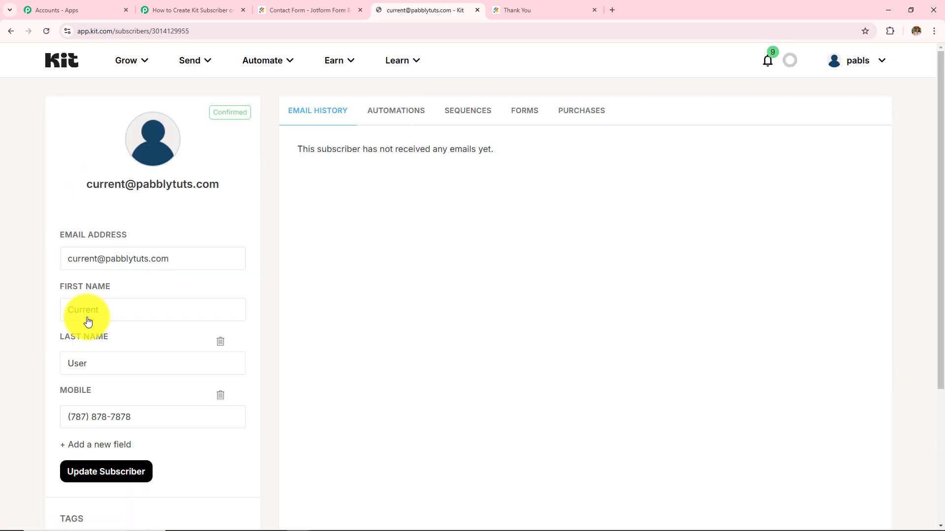
- Check the new subscriber's details and tag, and filter the confirmed subscribers by the My Events tag
scroll(88, 322, "down", 3)
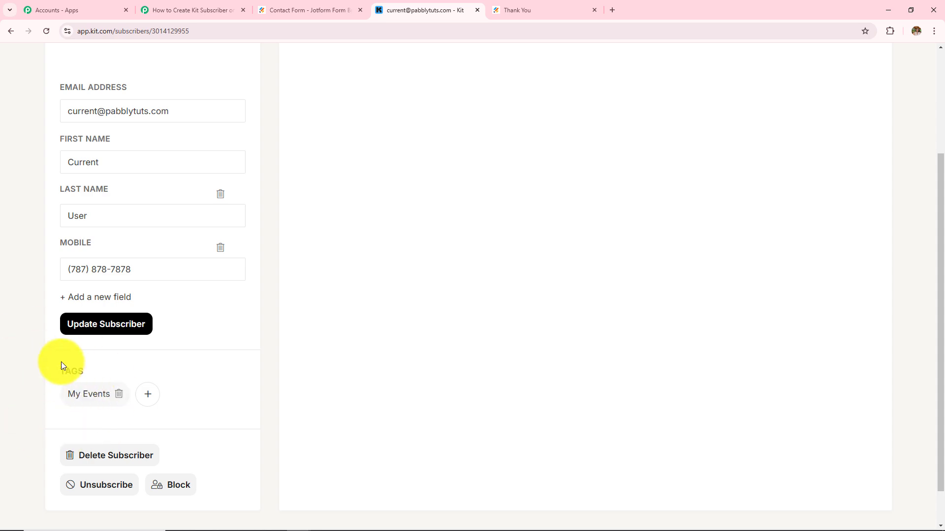
left_click(10, 33)
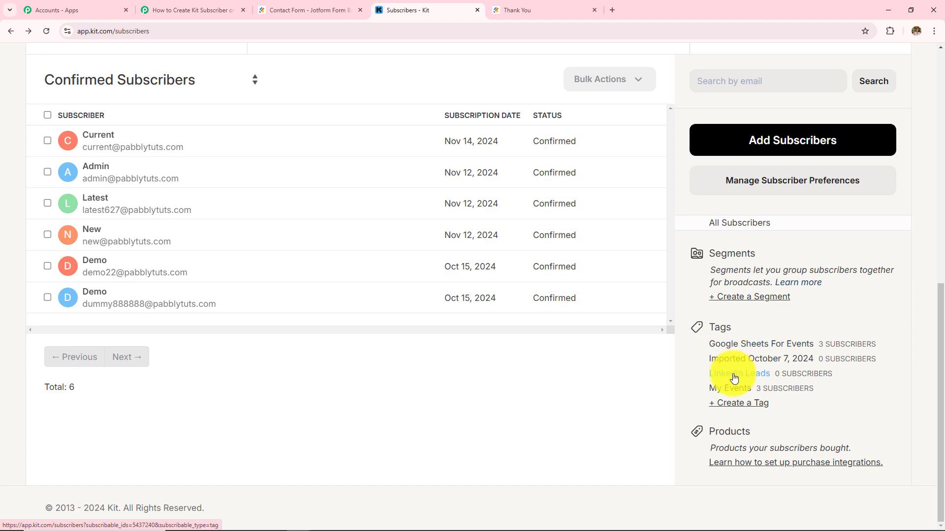
left_click(783, 394)
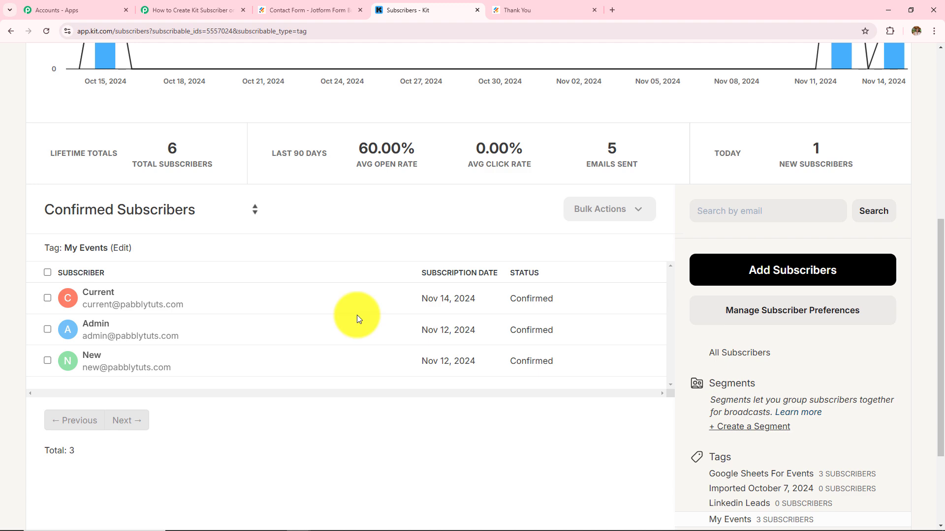
- Switch to Pabbly Connect and review the Jotform New Response trigger's setup and captured response fields
left_click(192, 10)
left_click(315, 256)
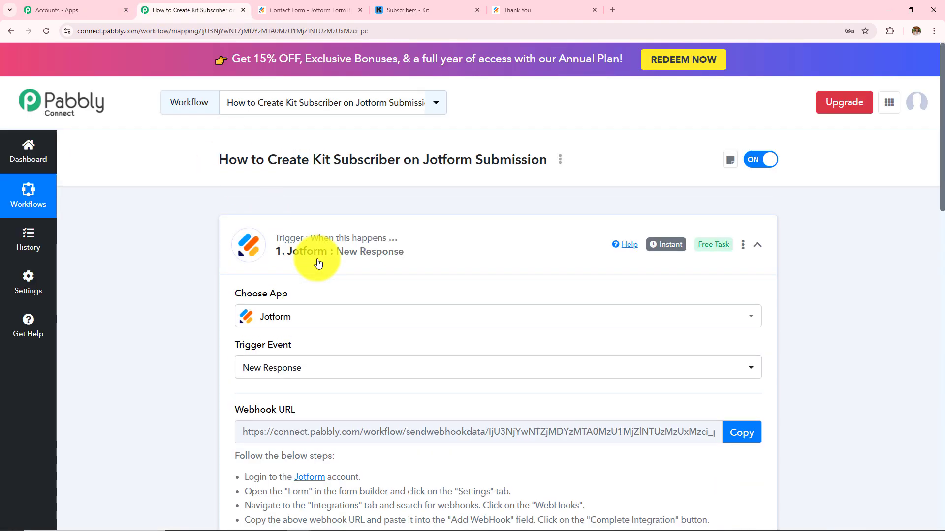
scroll(317, 262, "down", 5)
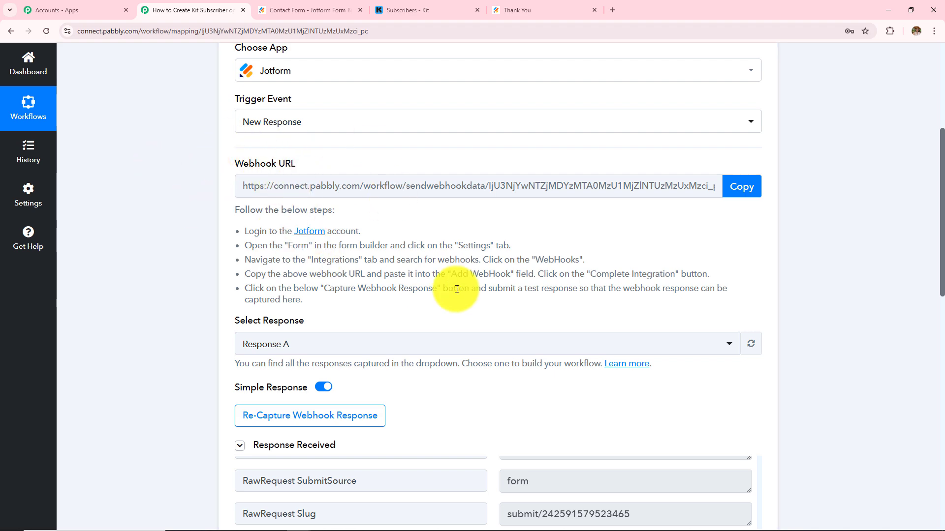
scroll(457, 290, "down", 4)
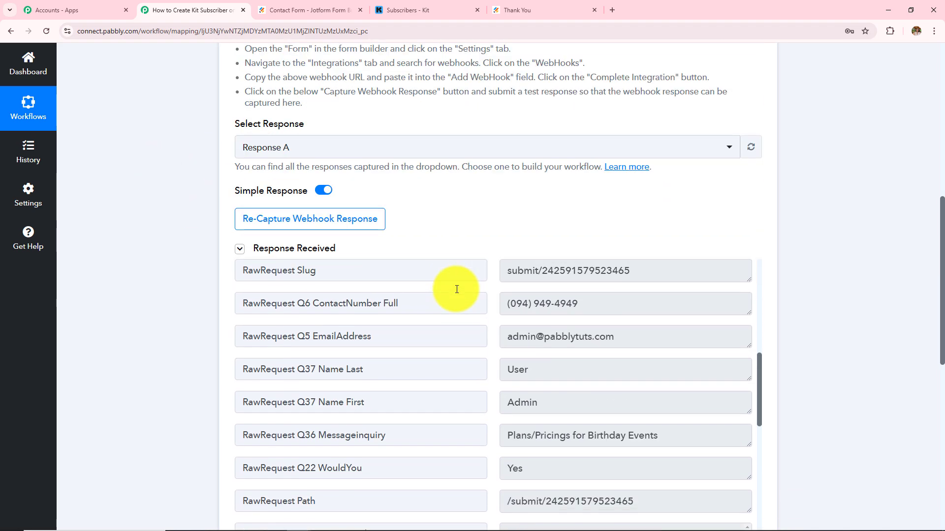
scroll(456, 285, "up", 8)
scroll(544, 194, "down", 4)
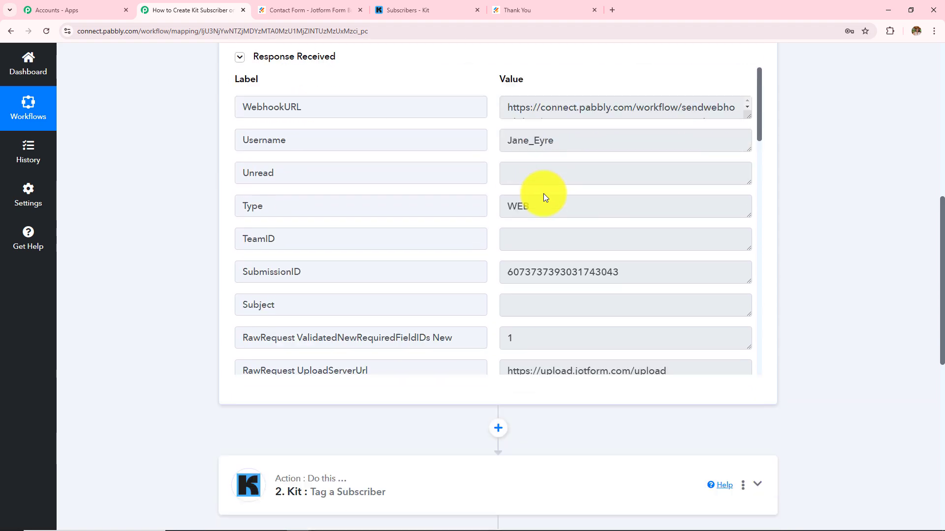
scroll(544, 195, "down", 4)
scroll(827, 208, "up", 1)
scroll(828, 208, "down", 4)
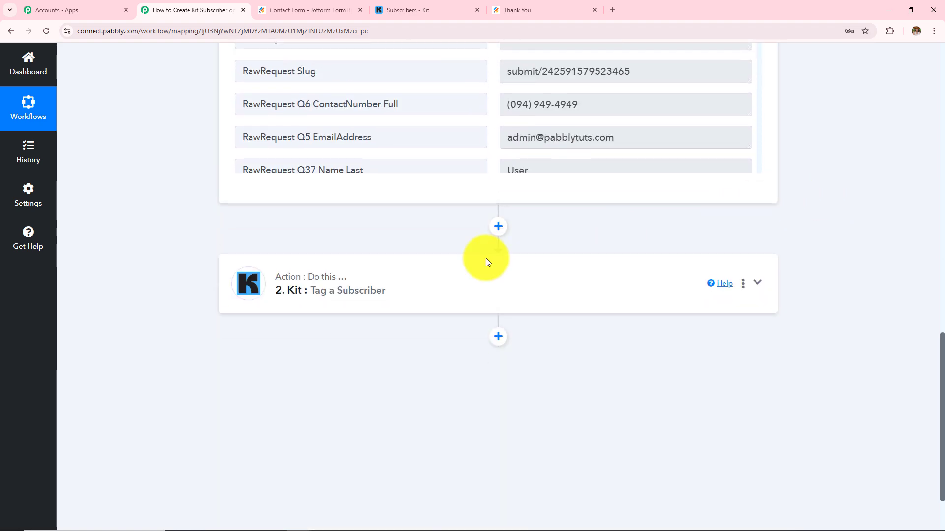
- Review the Kit Tag a Subscriber action's tag, mapped Email, First Name, Last Name and Mobile fields, and received response
left_click(505, 292)
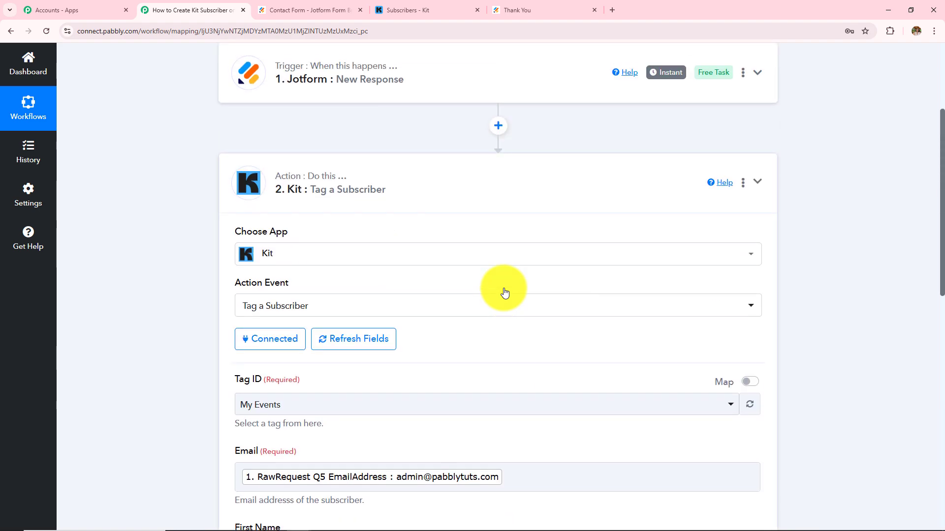
scroll(135, 317, "down", 3)
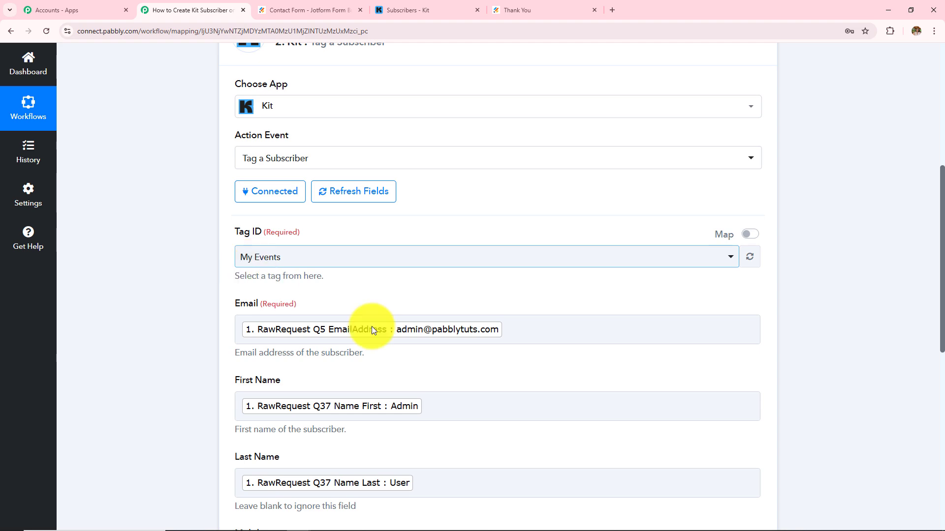
scroll(515, 366, "down", 4)
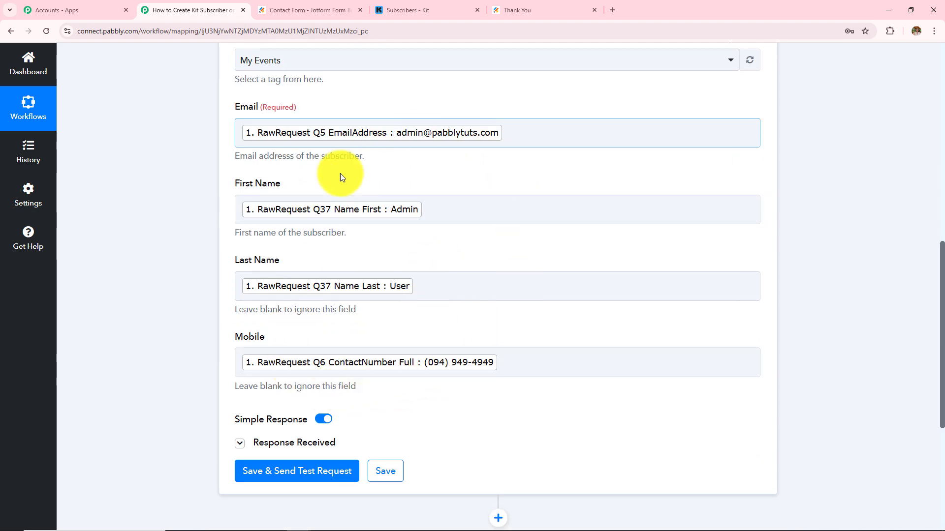
scroll(337, 334, "down", 3)
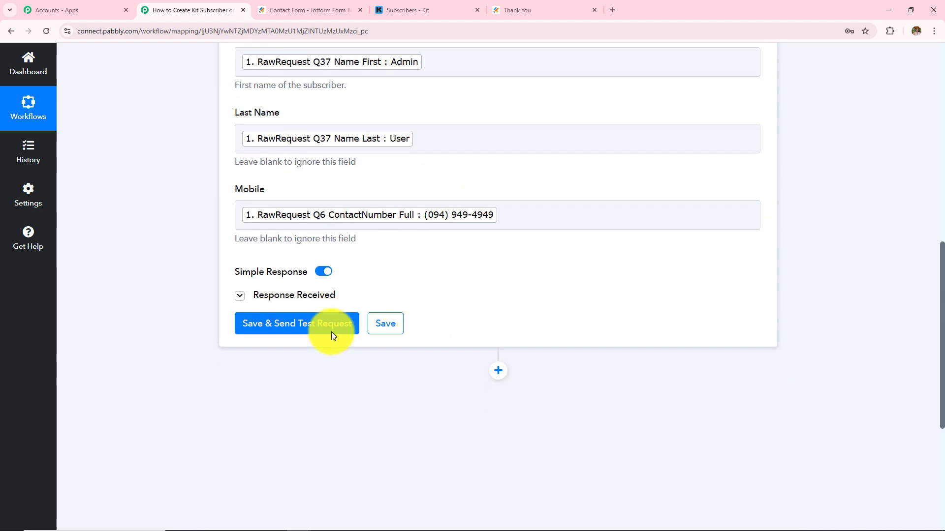
left_click(302, 297)
scroll(633, 273, "down", 1)
scroll(635, 276, "down", 3)
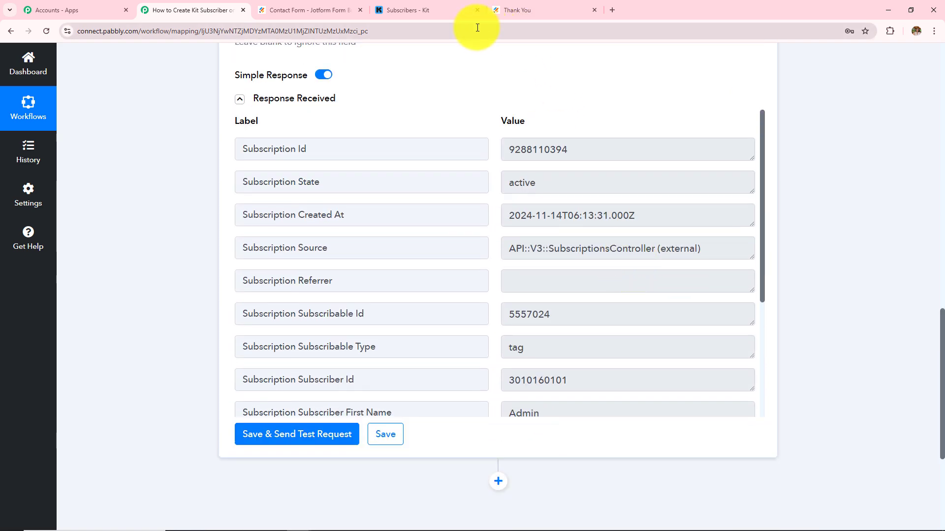
- Recheck the My Events subscribers in Kit, and return to the workflow in Pabbly Connect
left_click(440, 16)
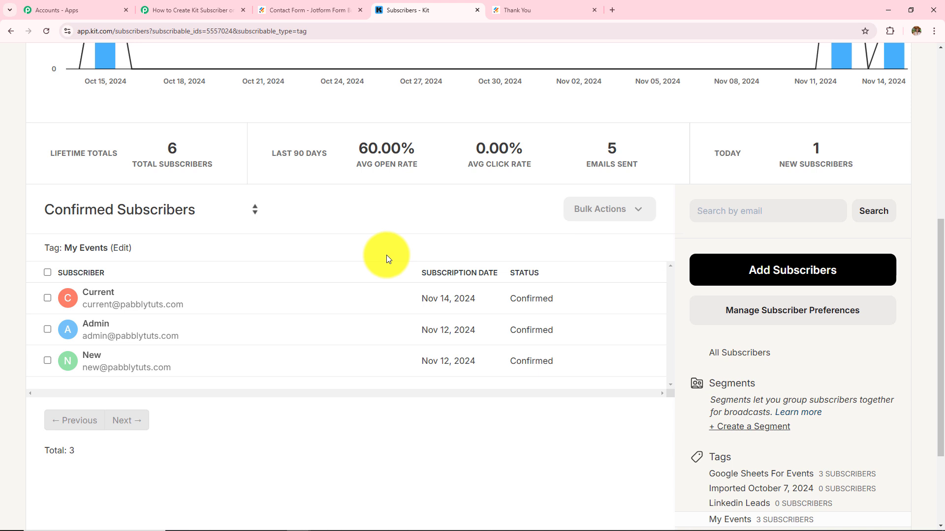
left_click(219, 9)
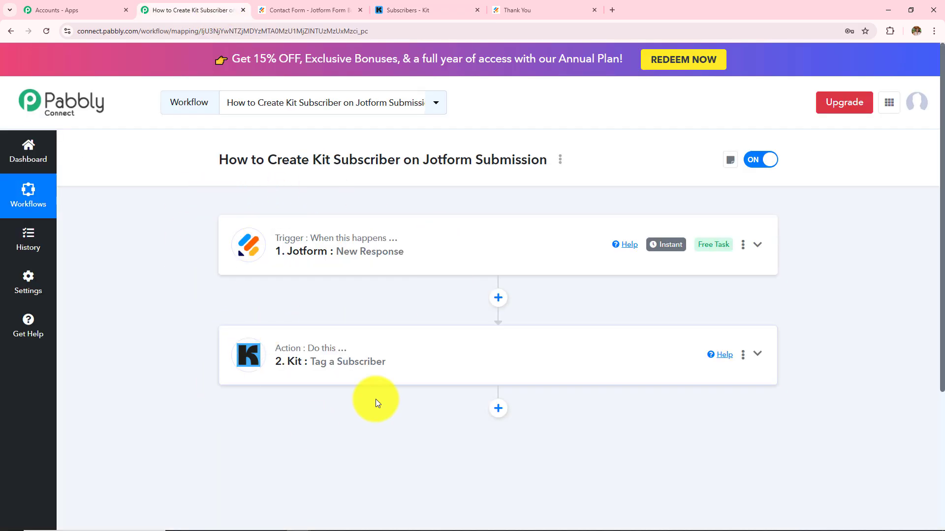